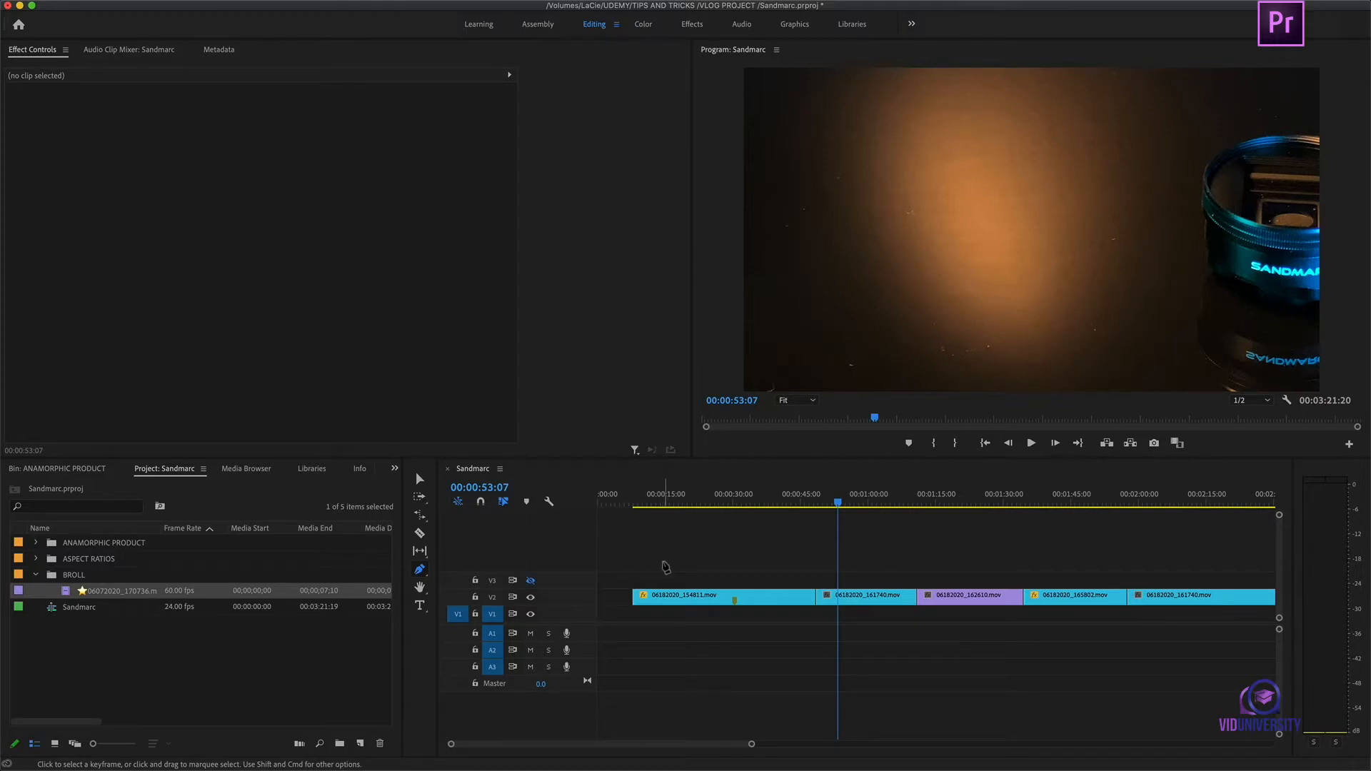
- Activate the Selection, Razor, Hand, Pen and Type tools one after another
key("v")
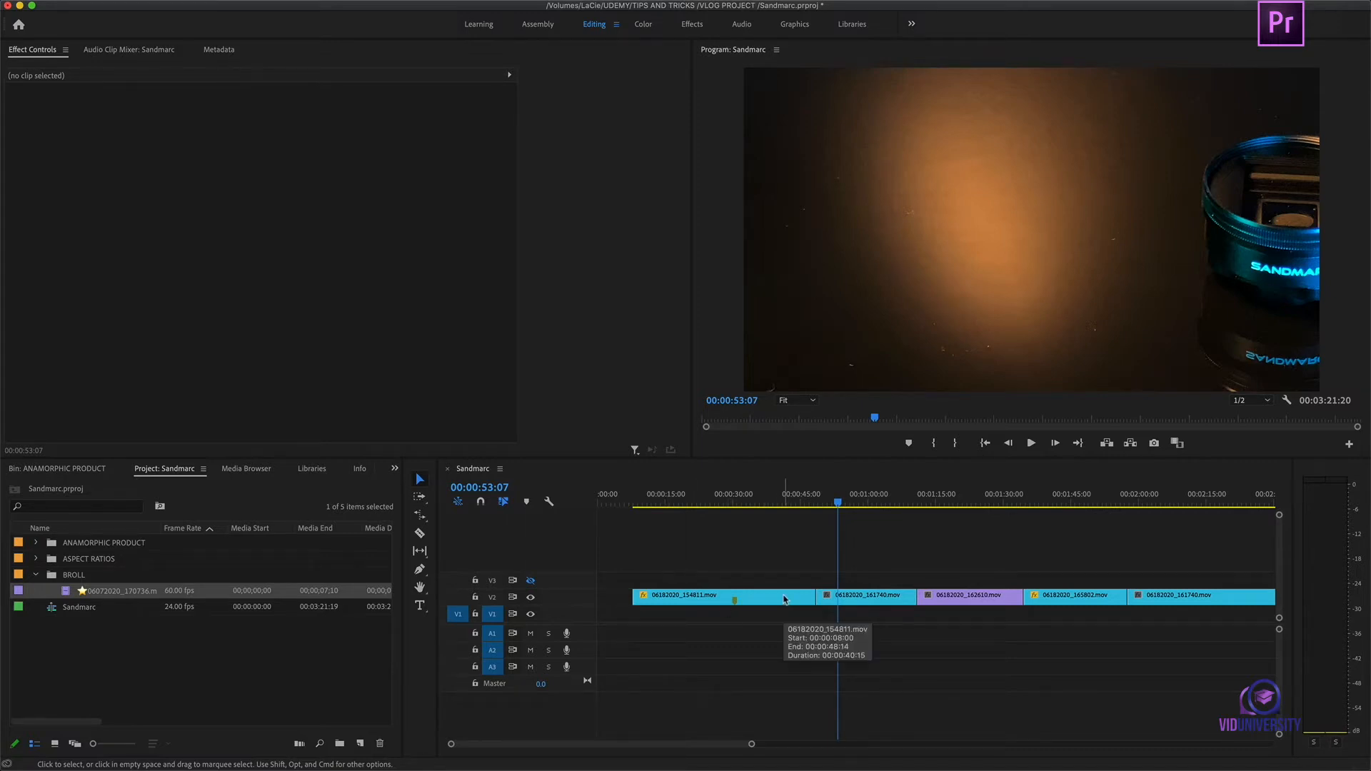
key("c")
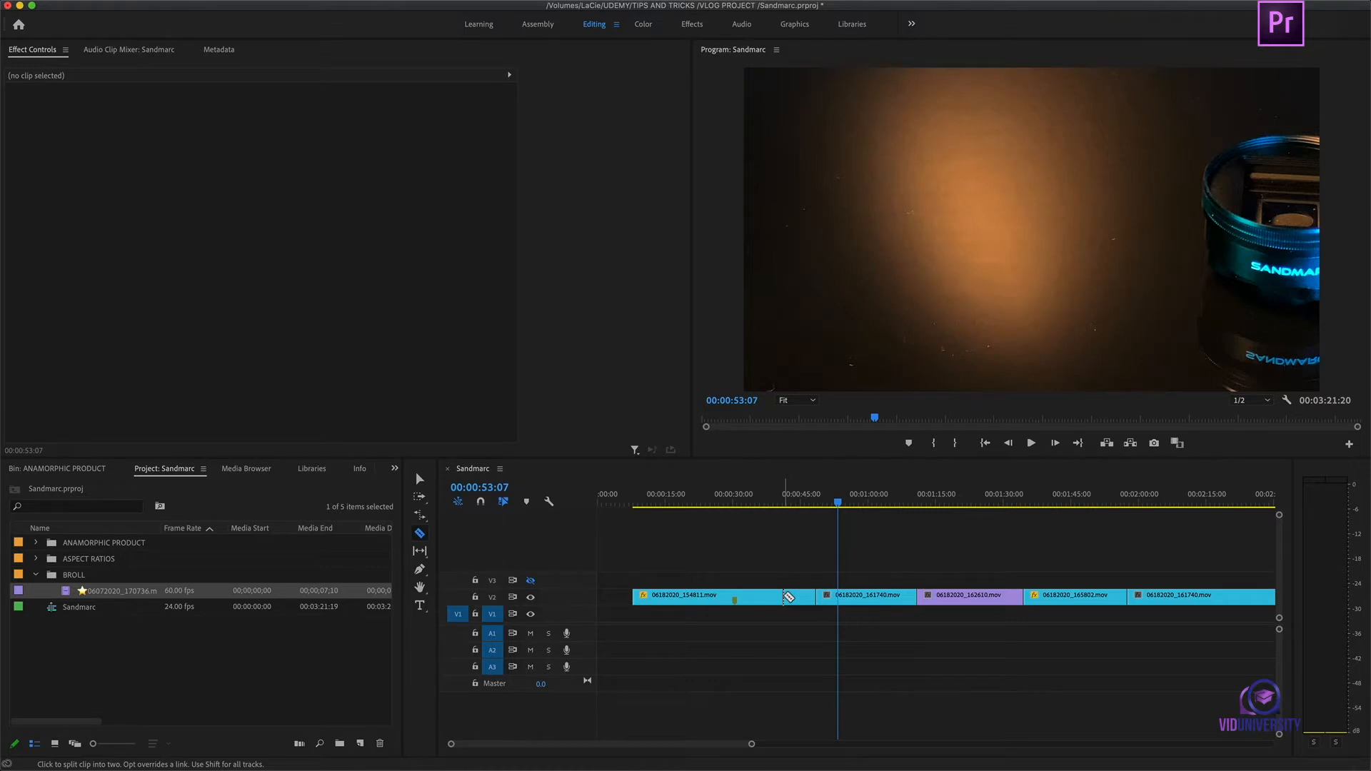
key("h")
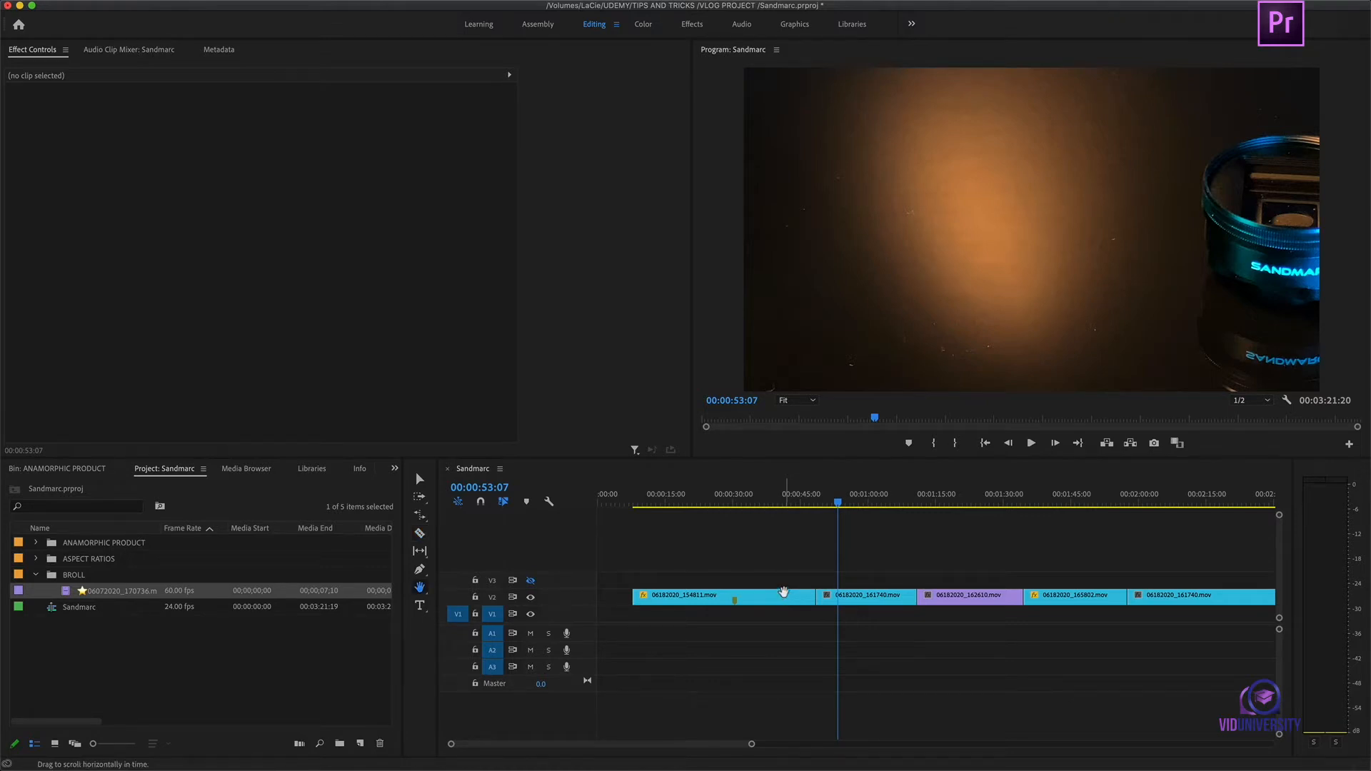
key("p")
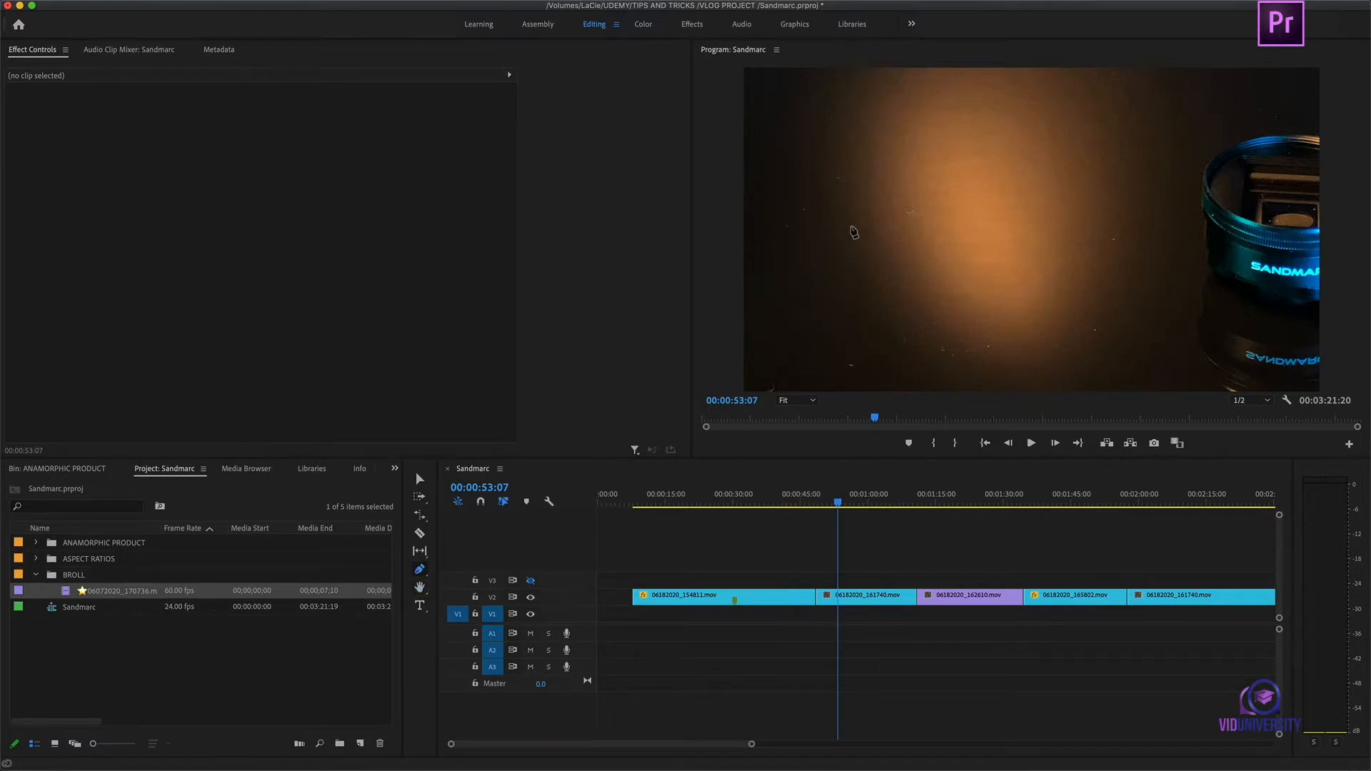
key("t")
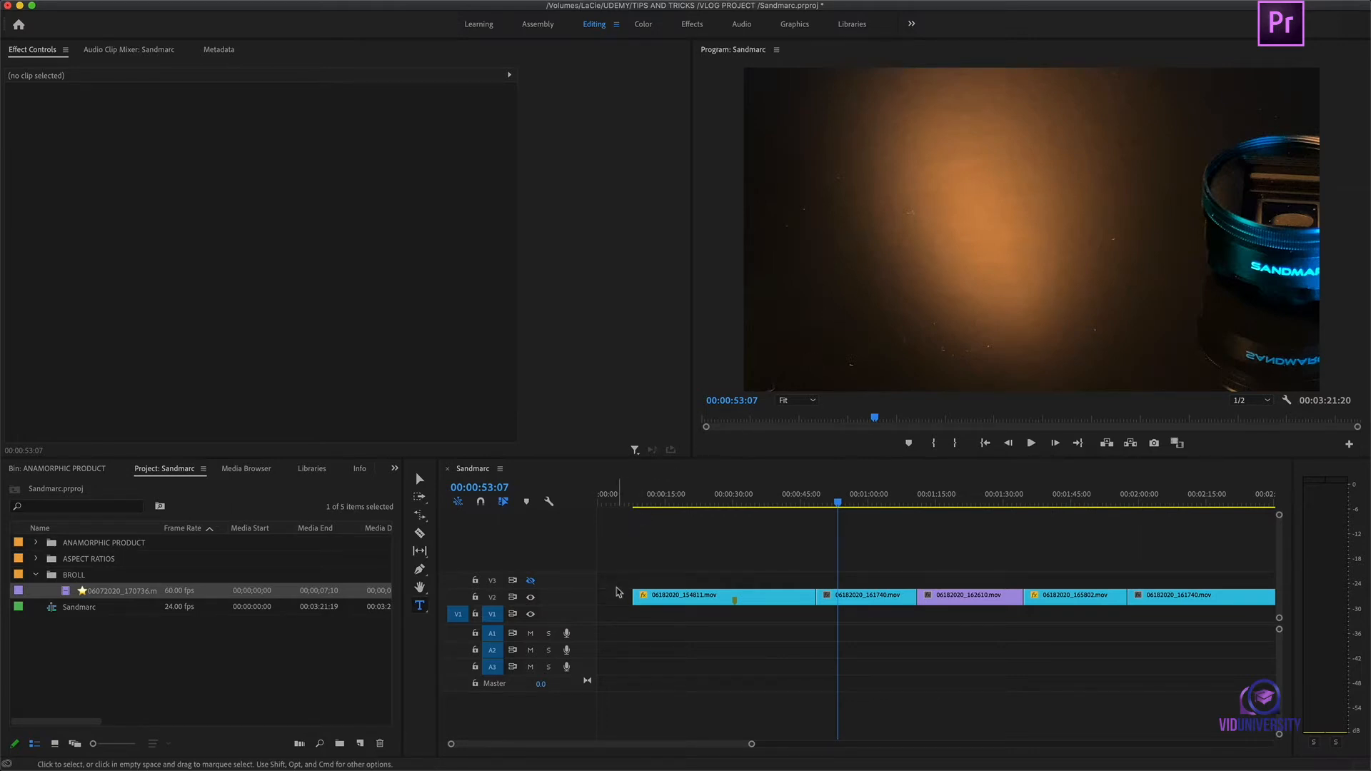
- Select all timeline clips with the Track Select Forward tool and move them so the first one starts at the playhead, 00:00:53:07
key("a")
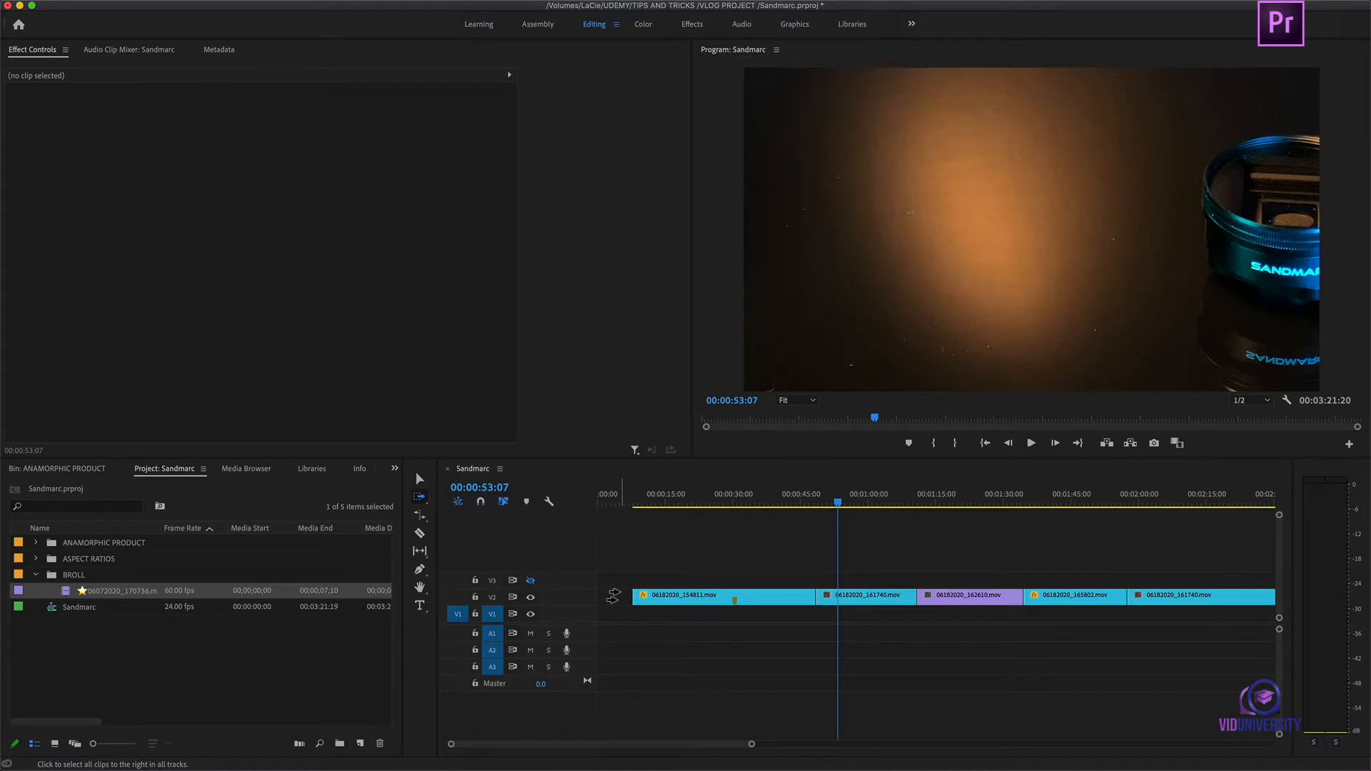
left_click(612, 596)
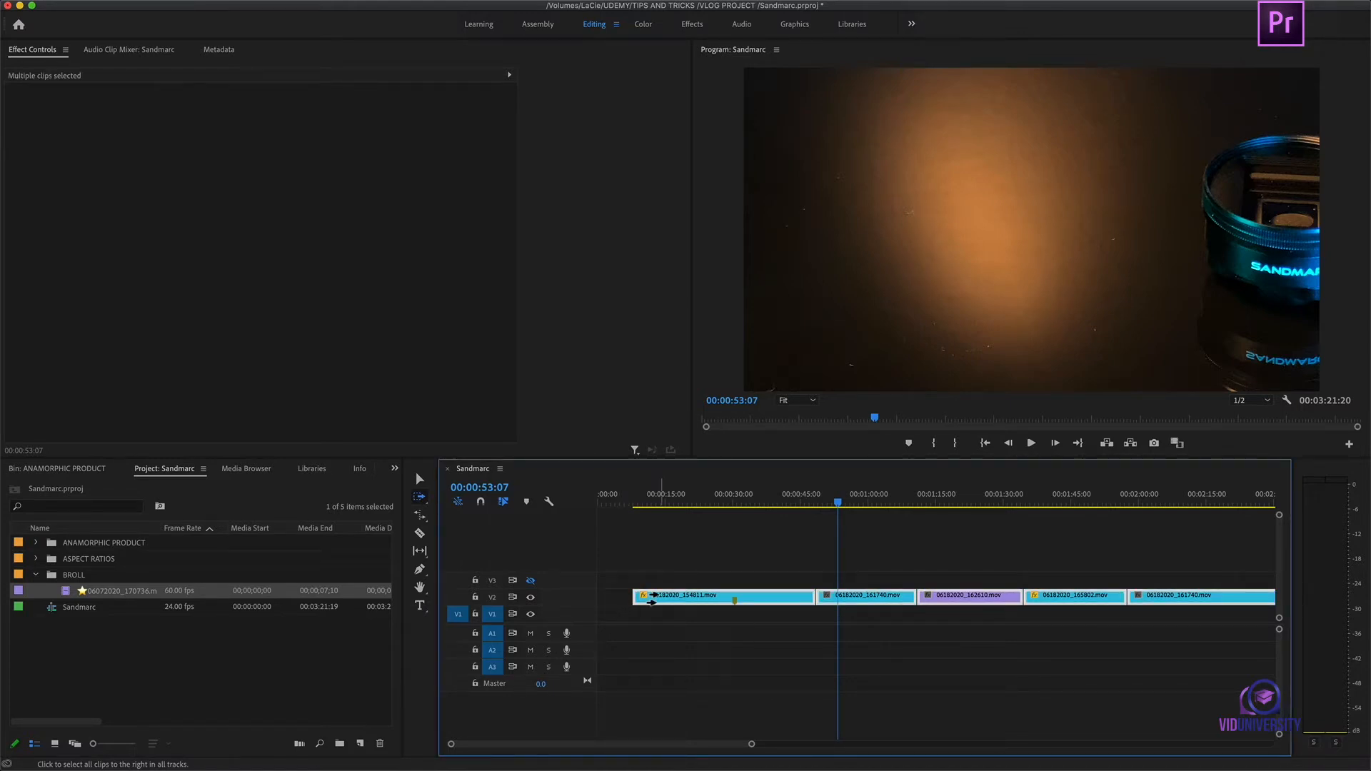
left_click_drag(651, 602, 883, 599)
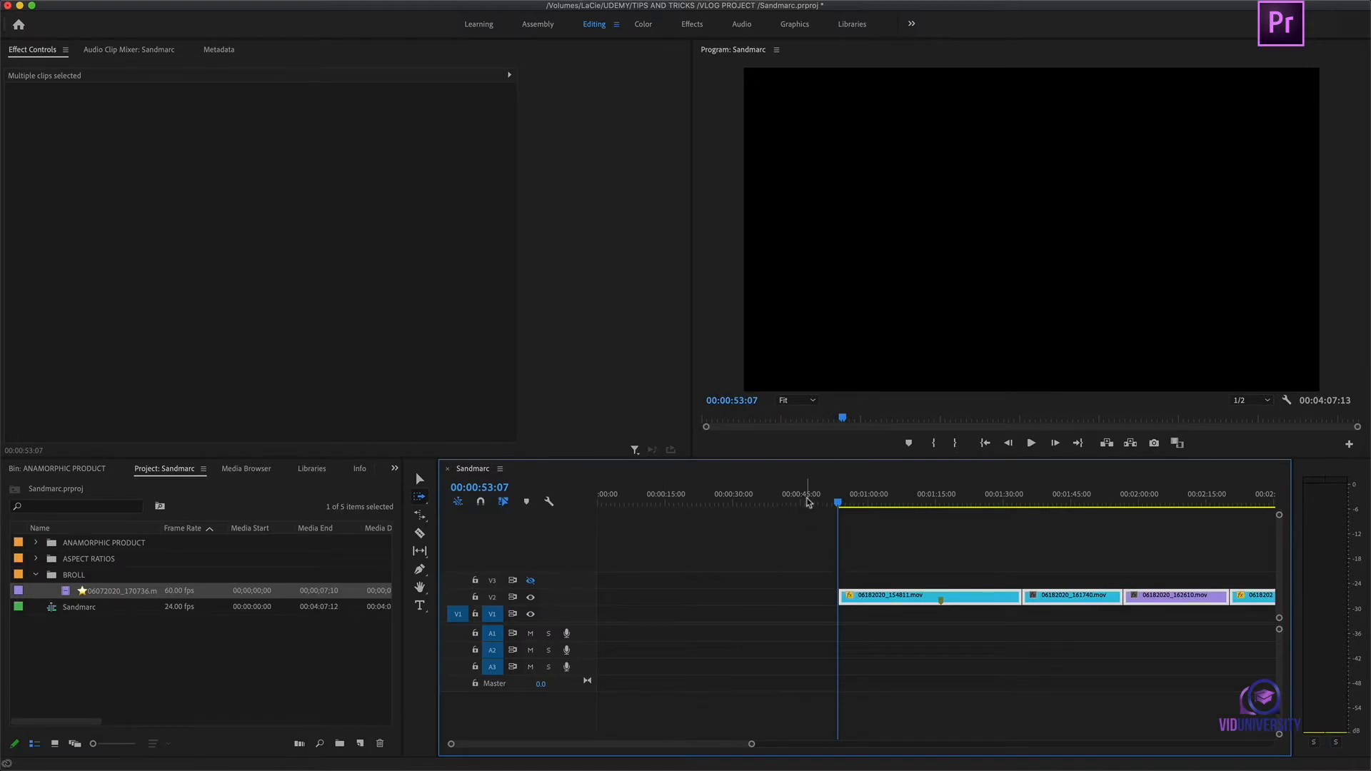
- Duplicate the first clip, 06182020_154811.mov, into the empty space before it on V2
key("v")
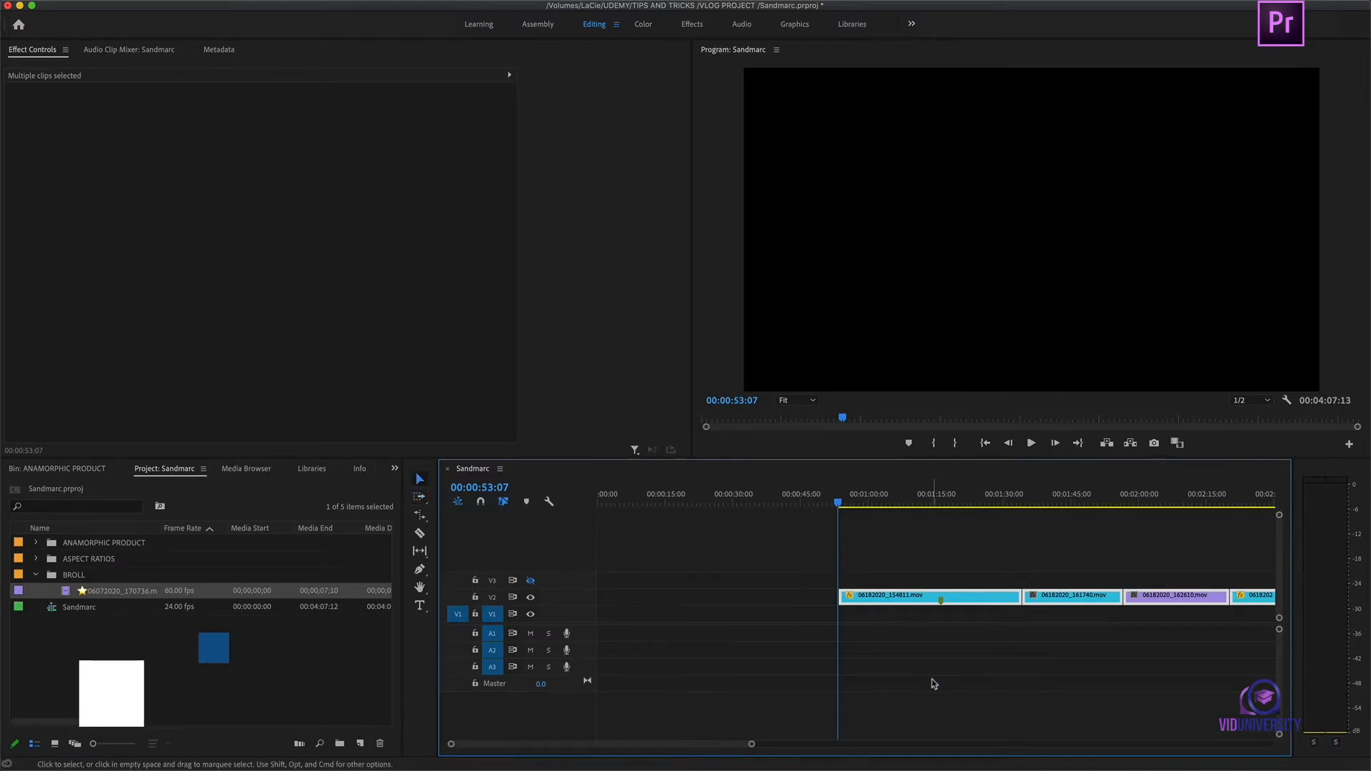
left_click(814, 585)
left_click(922, 595)
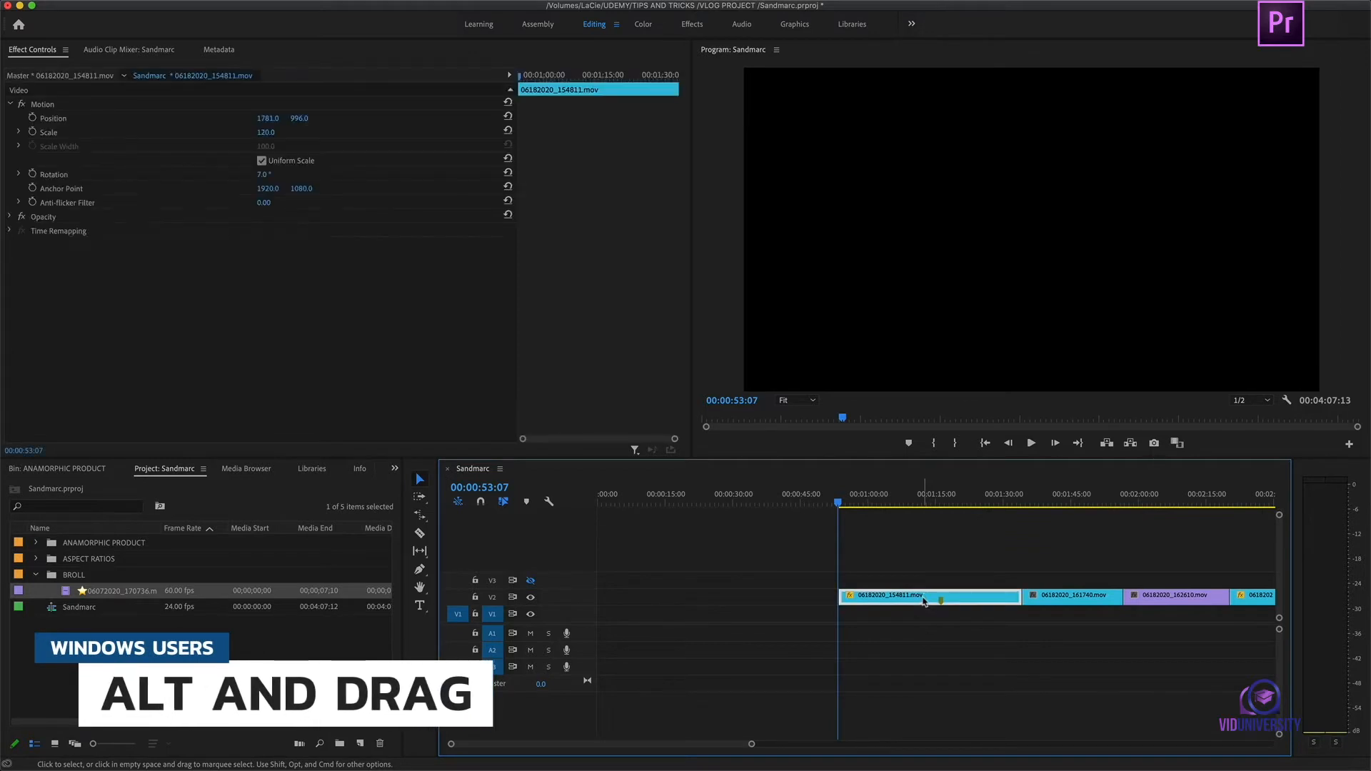
left_click_drag(922, 597, 728, 606)
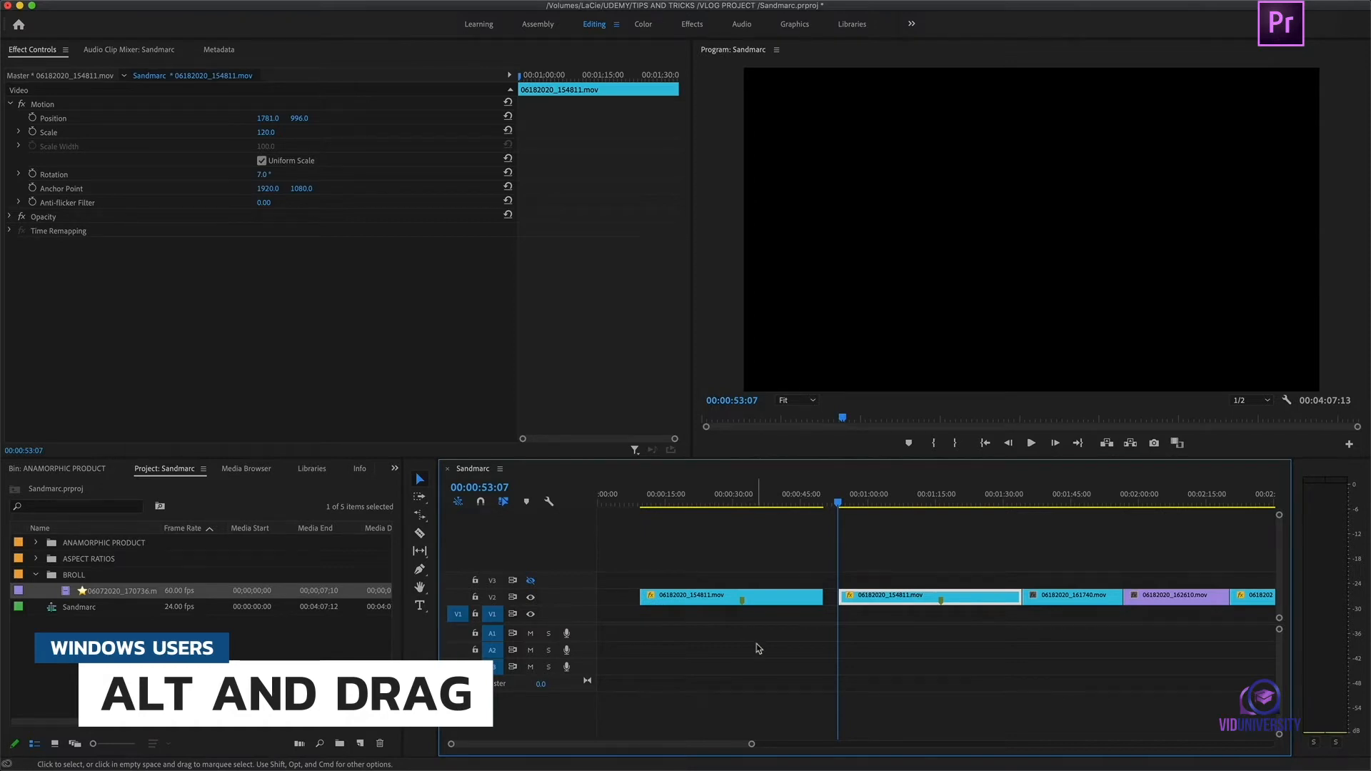
- Compare the Motion settings of the duplicated clip with those of the original 06182020_154811.mov
left_click(769, 598)
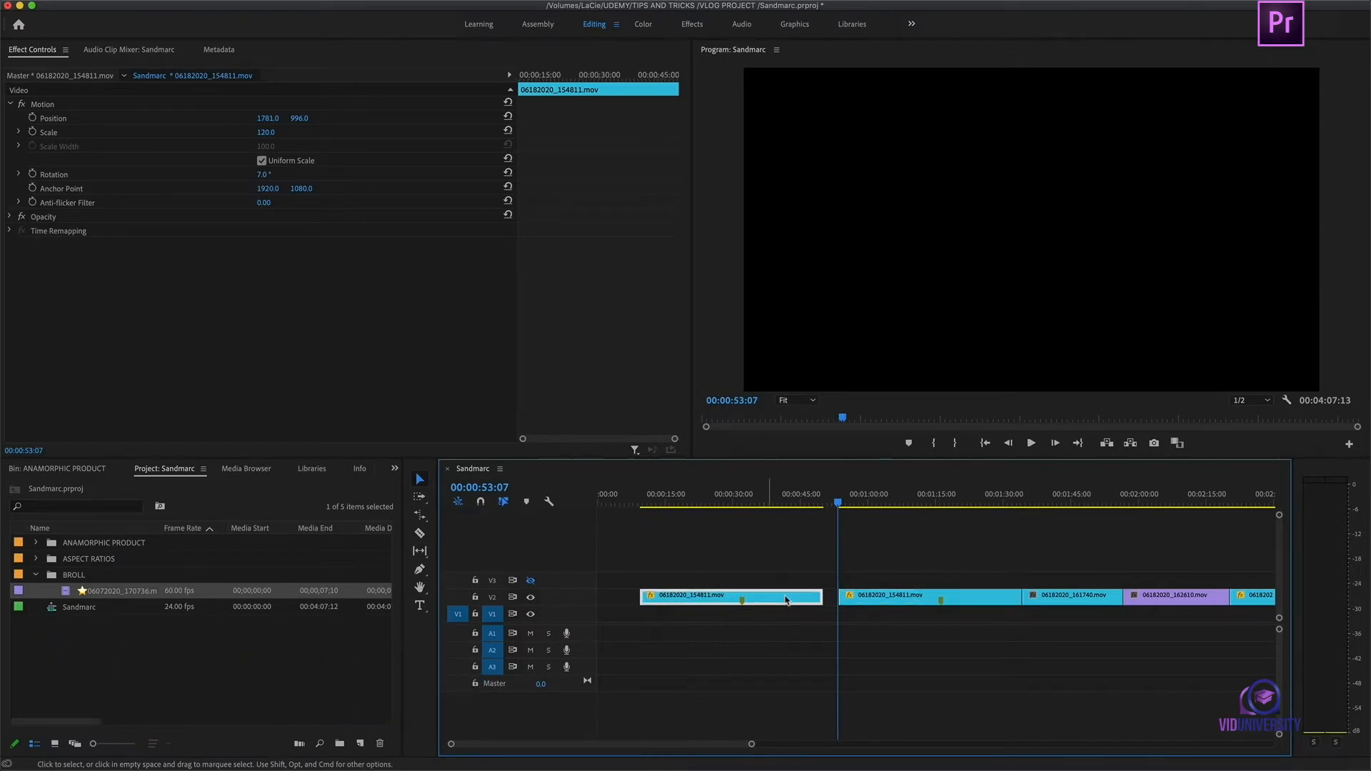
left_click(878, 596)
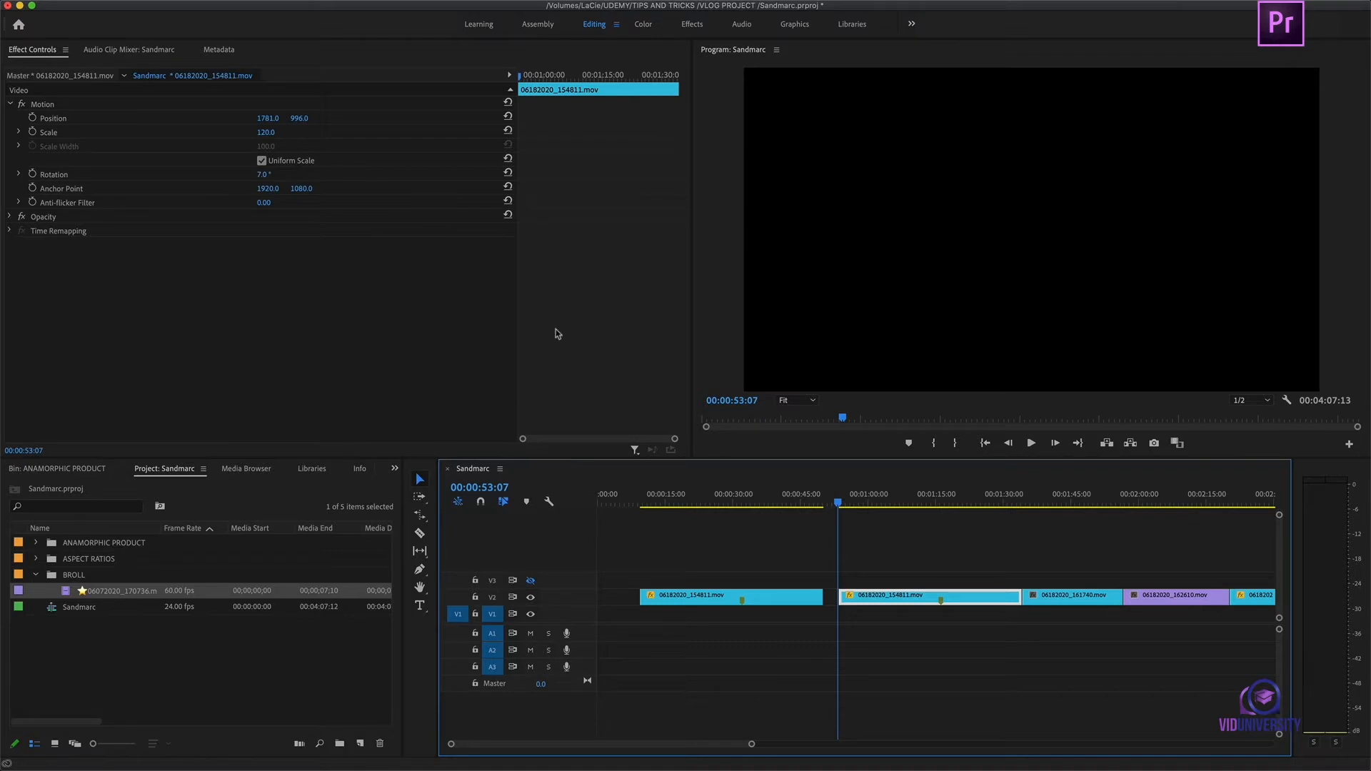
left_click(722, 602)
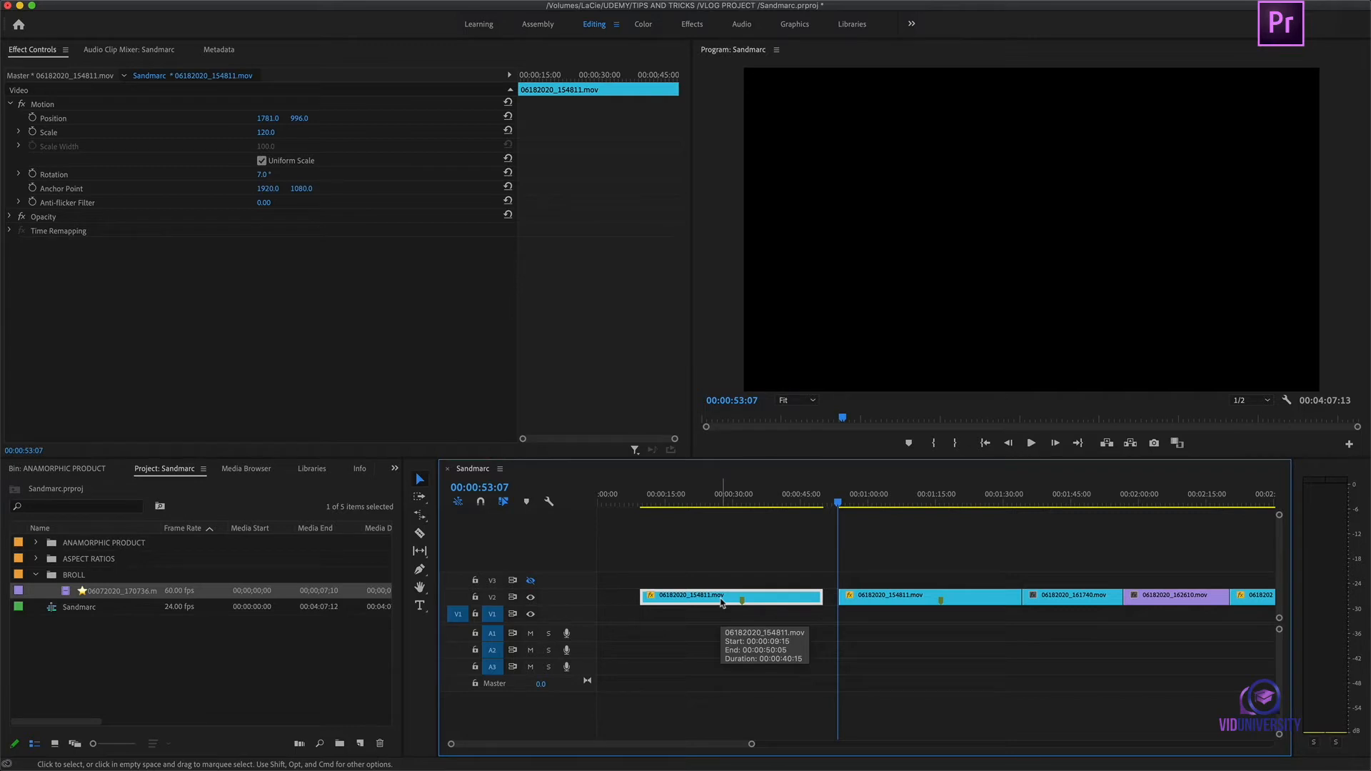
left_click(885, 597)
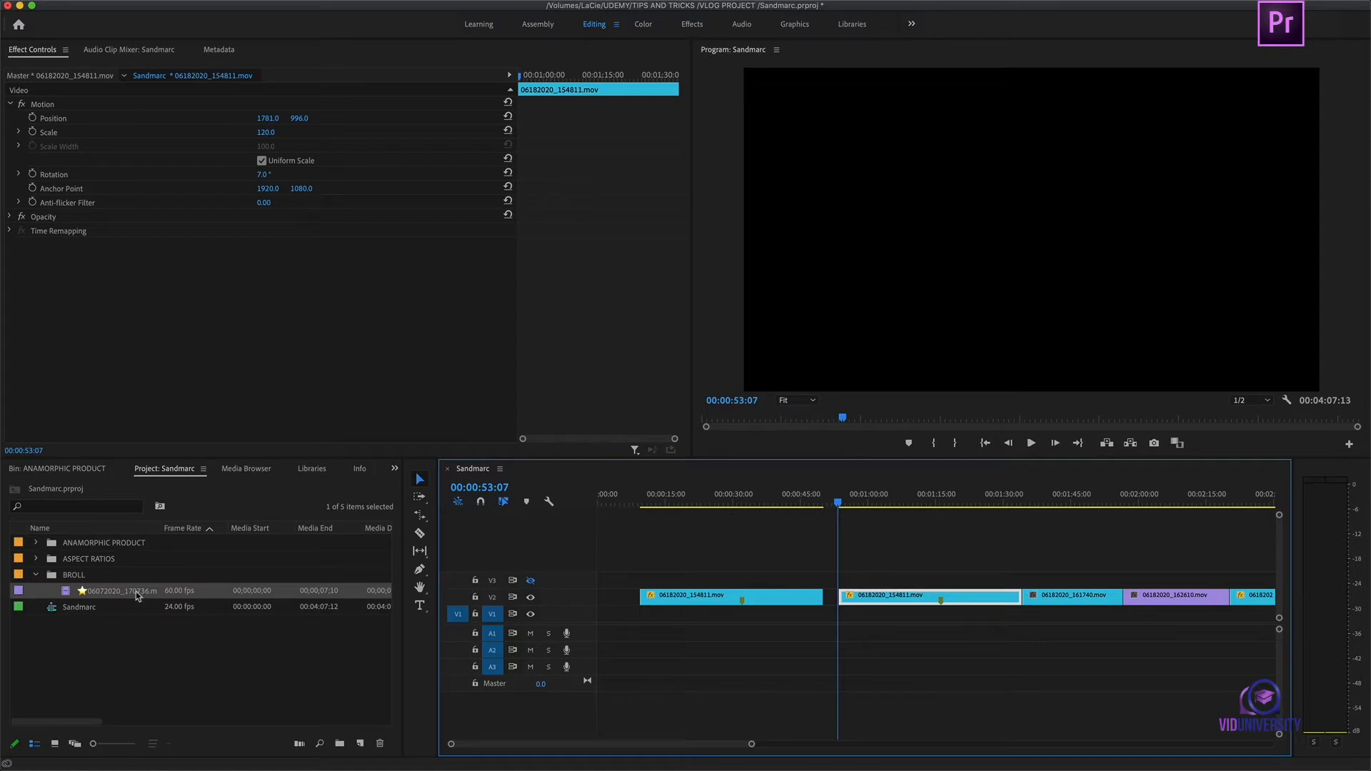
- Try overwriting the start of the original 06182020_154811.mov clip with B-roll 06072020_170736.mov, scrub through it, and undo the overwrite
left_click_drag(135, 591, 841, 605)
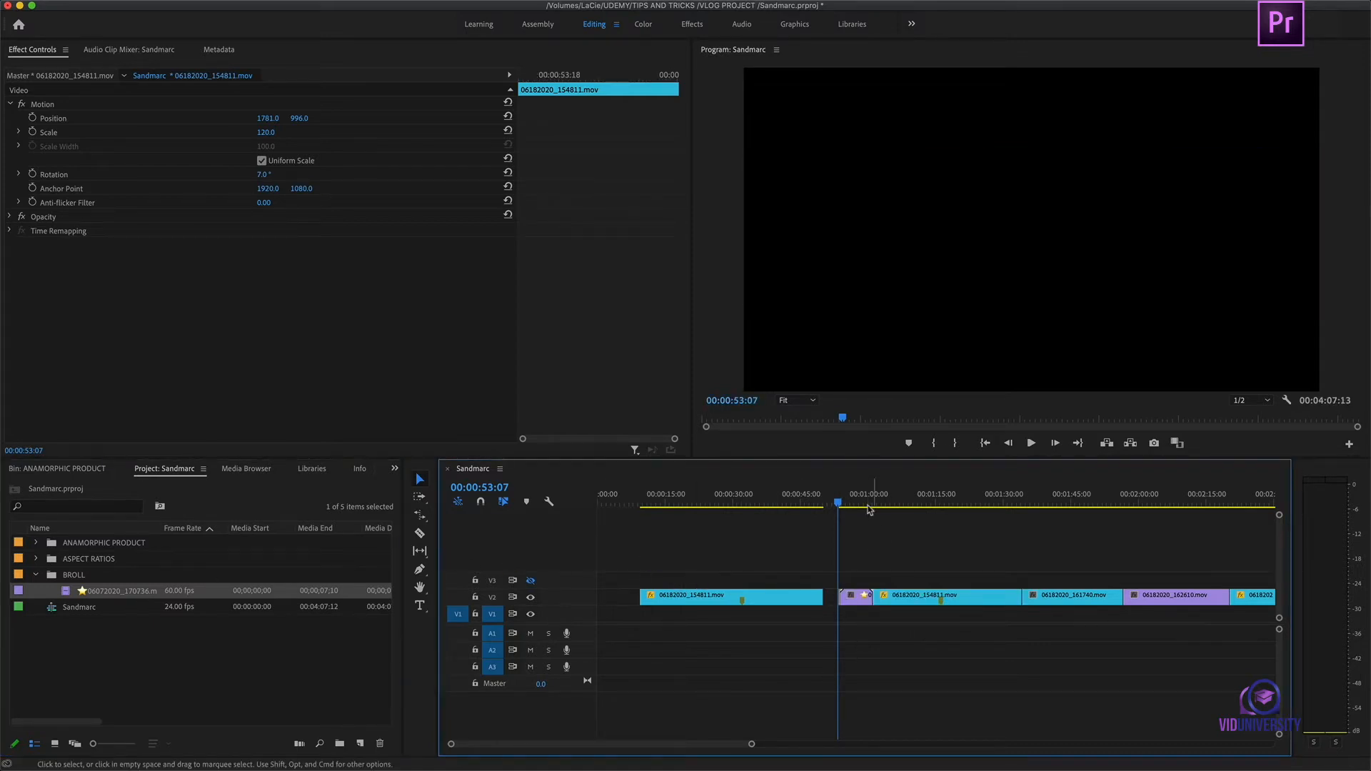
left_click(841, 504)
left_click_drag(841, 503, 874, 504)
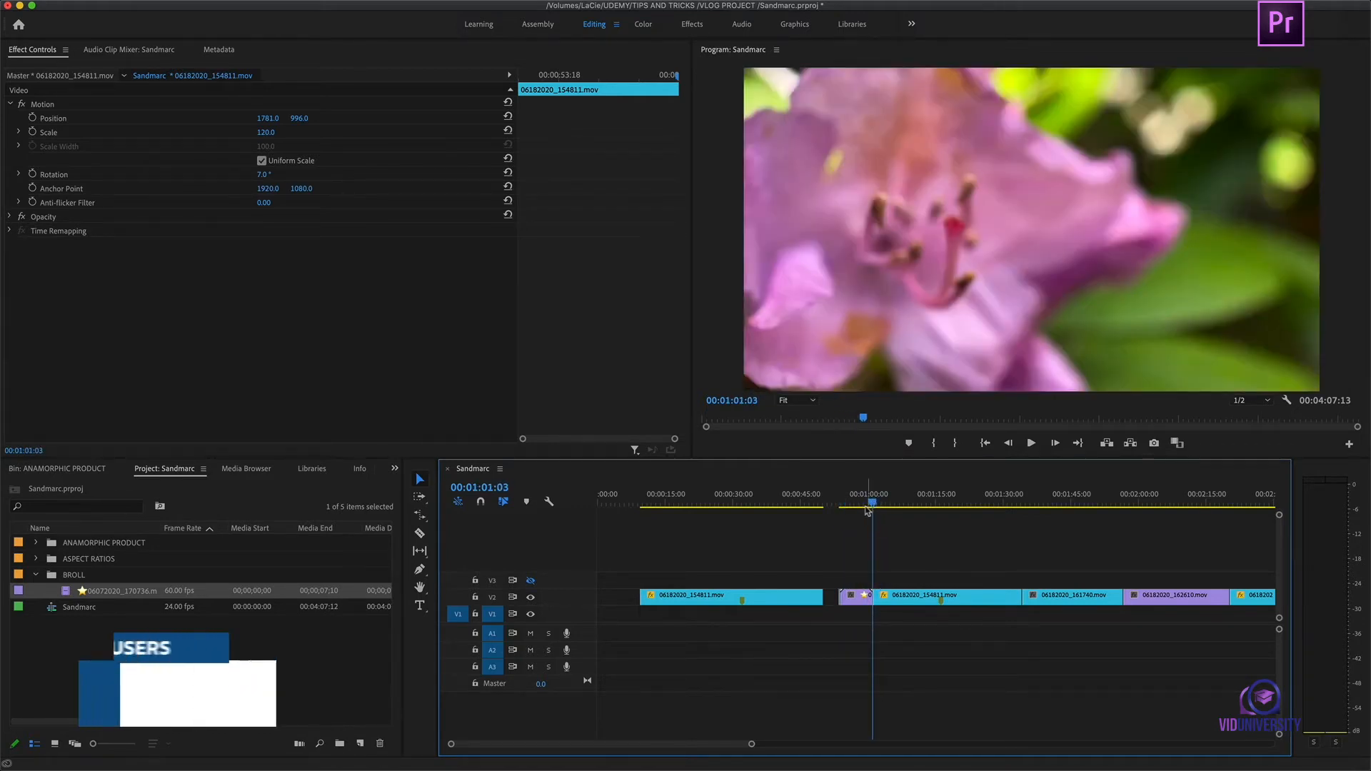
key("super+z")
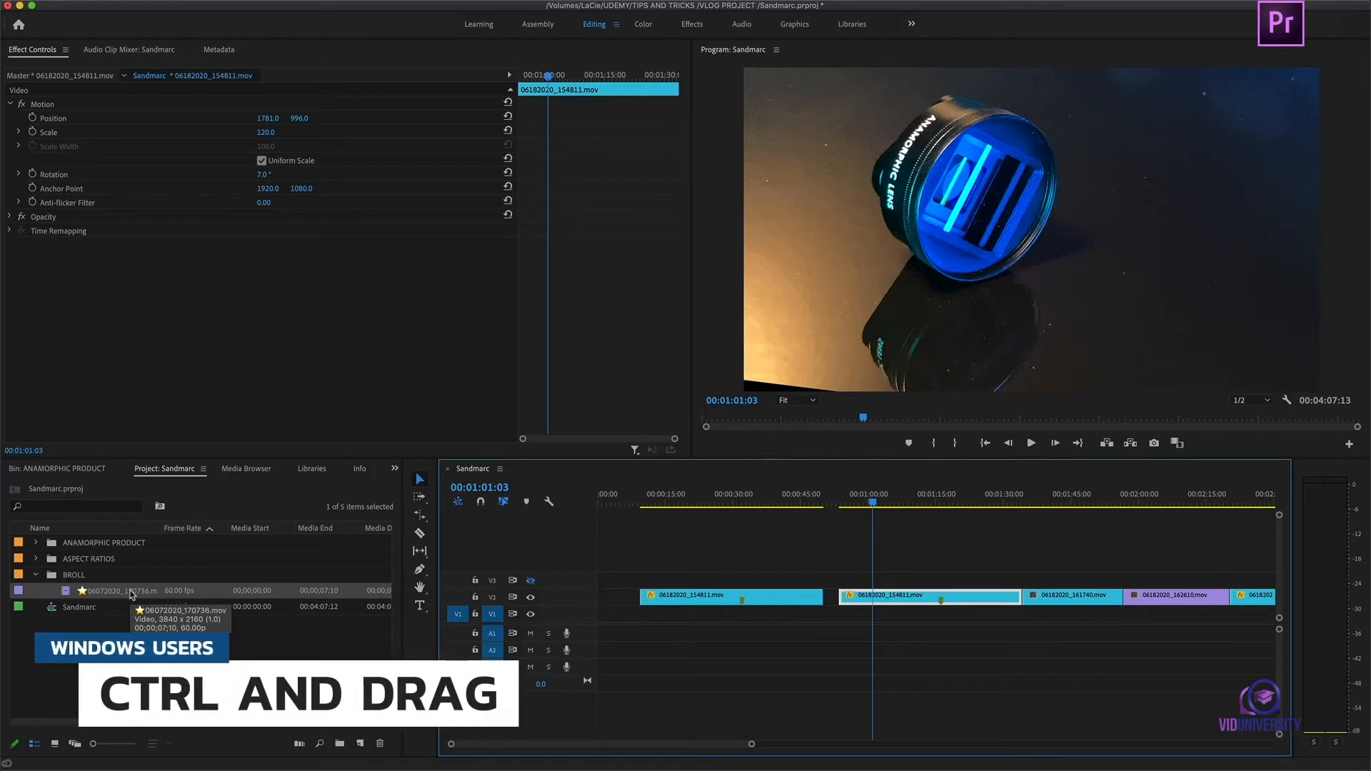
- Try inserting 06072020_170736.mov on V1 after the duplicate and replacing the original 06182020_154811.mov clip with it, and undo both edits
left_click_drag(132, 594, 830, 612)
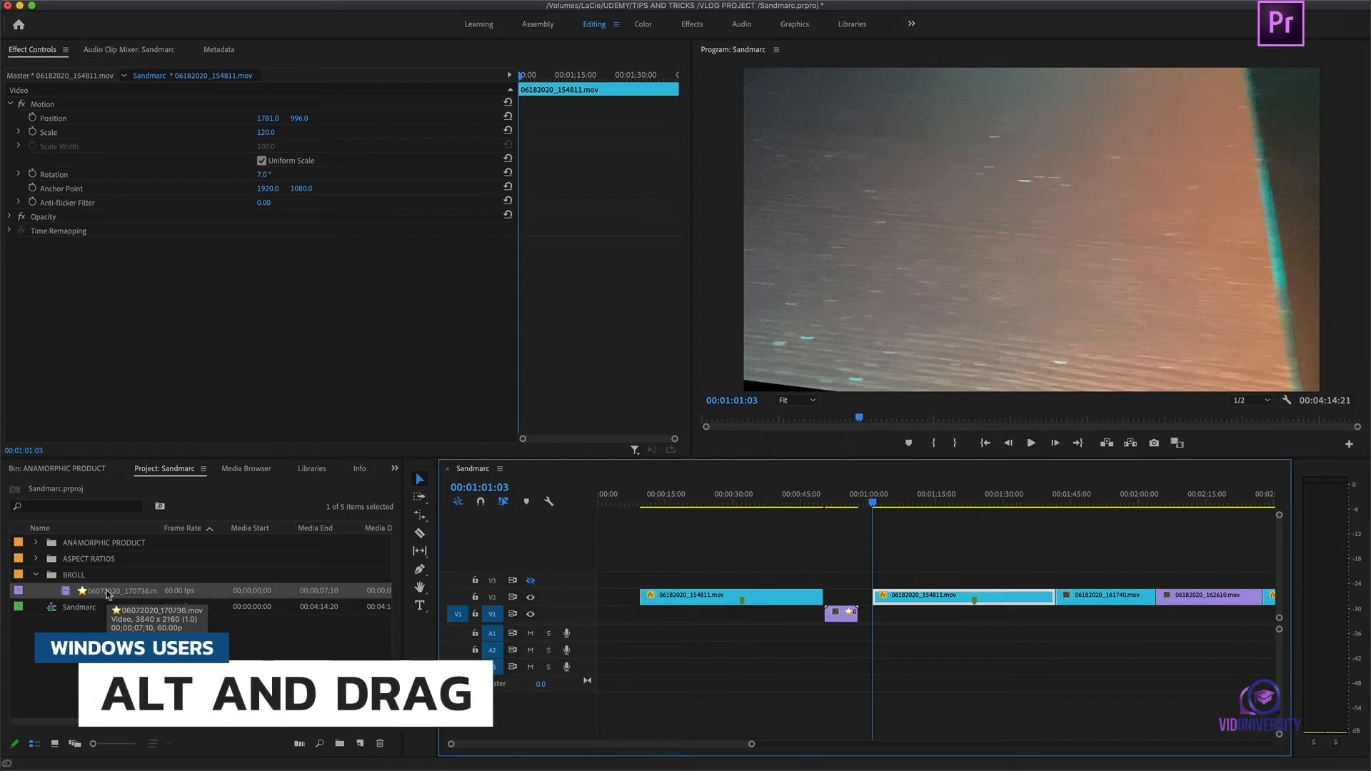
left_click_drag(108, 594, 891, 600)
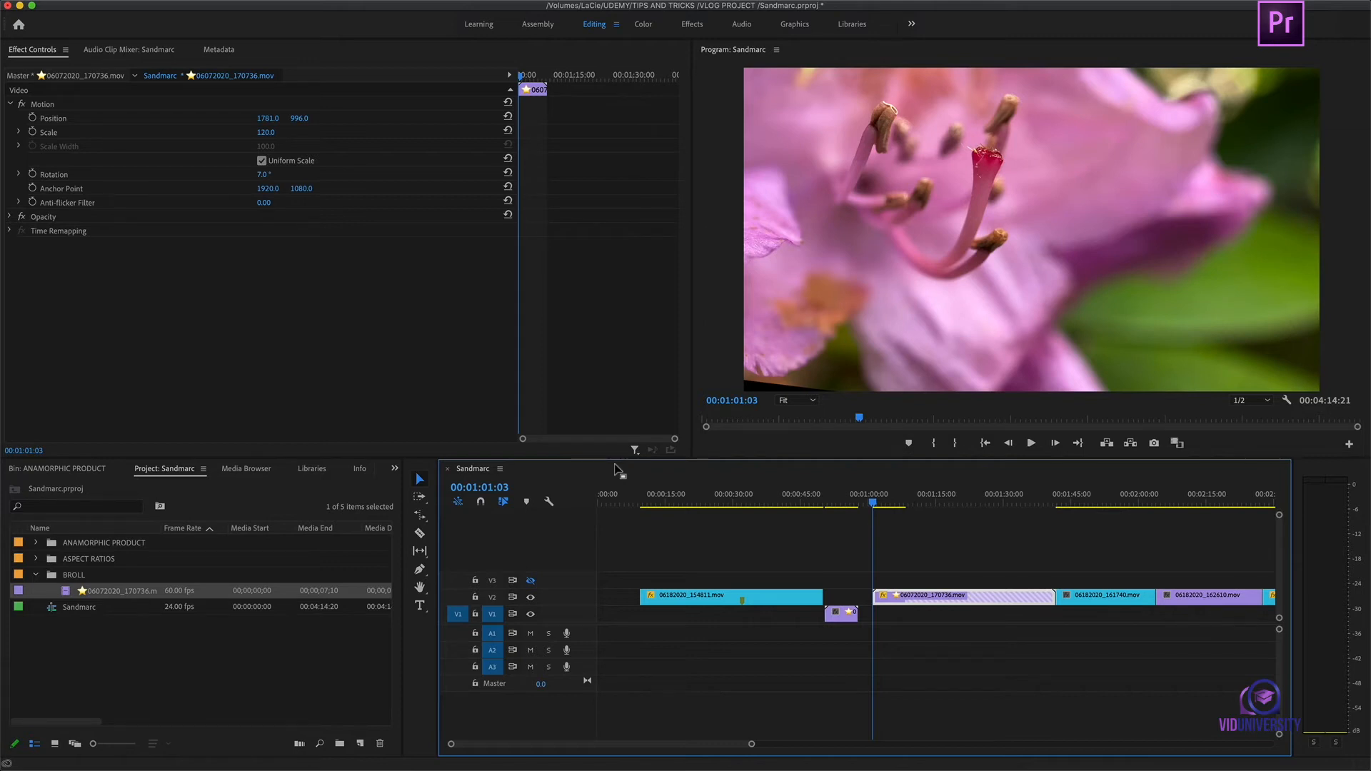
key("ctrl+z")
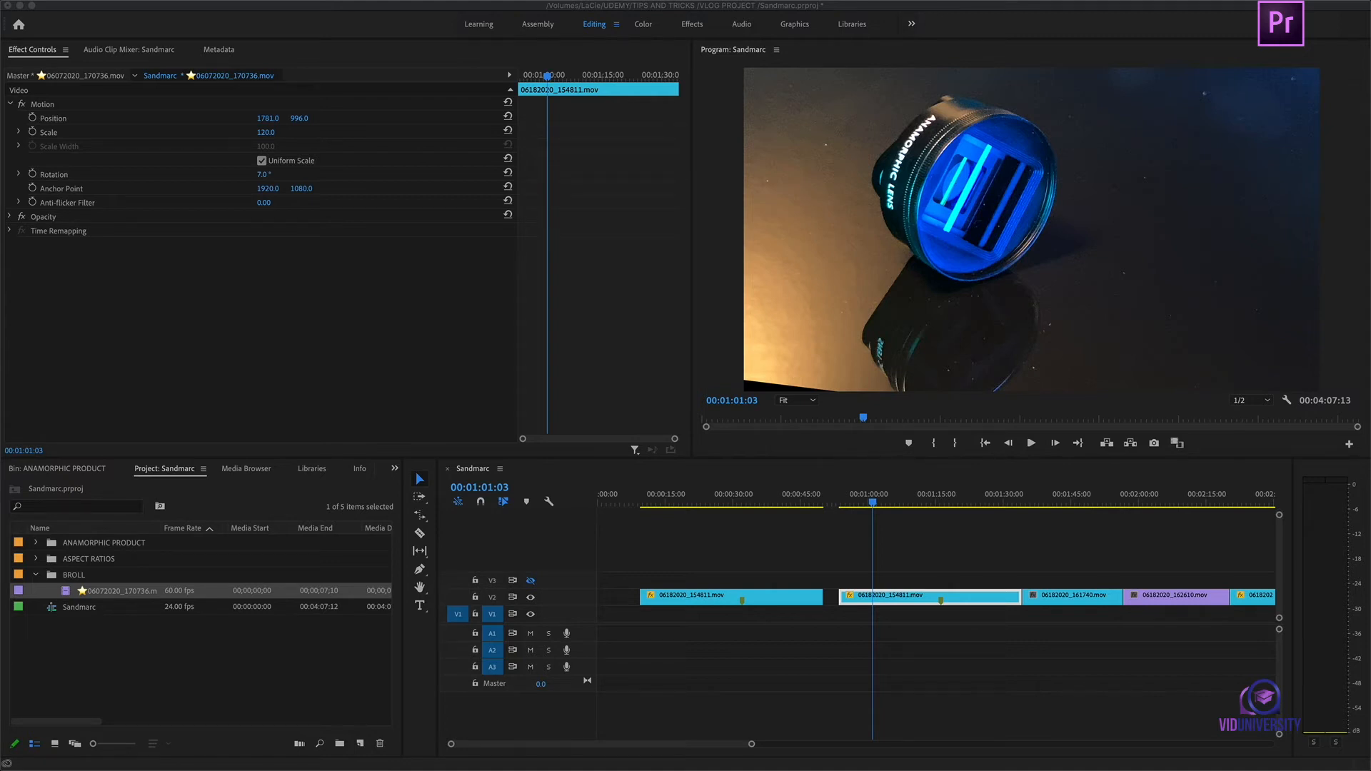
- Open the Keyboard Shortcuts editor
left_click(226, 299)
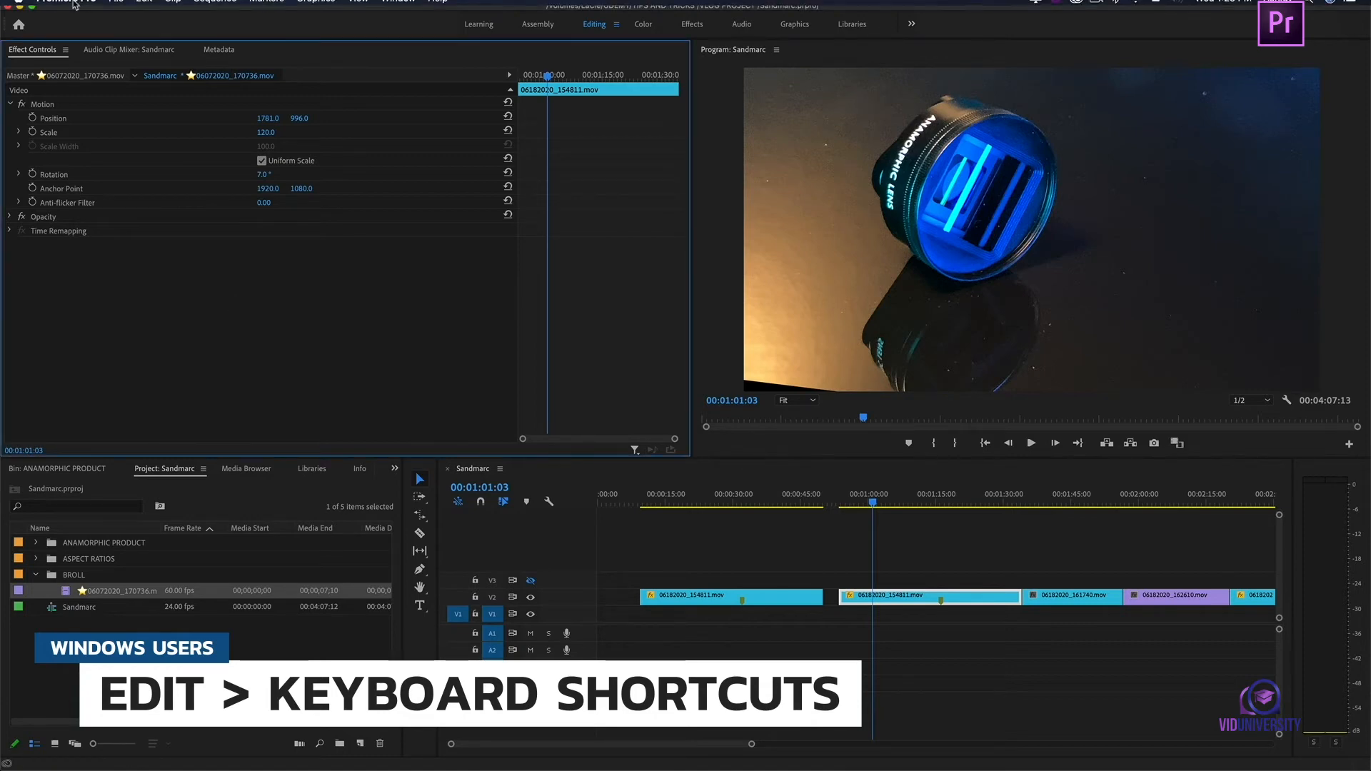
left_click(82, 8)
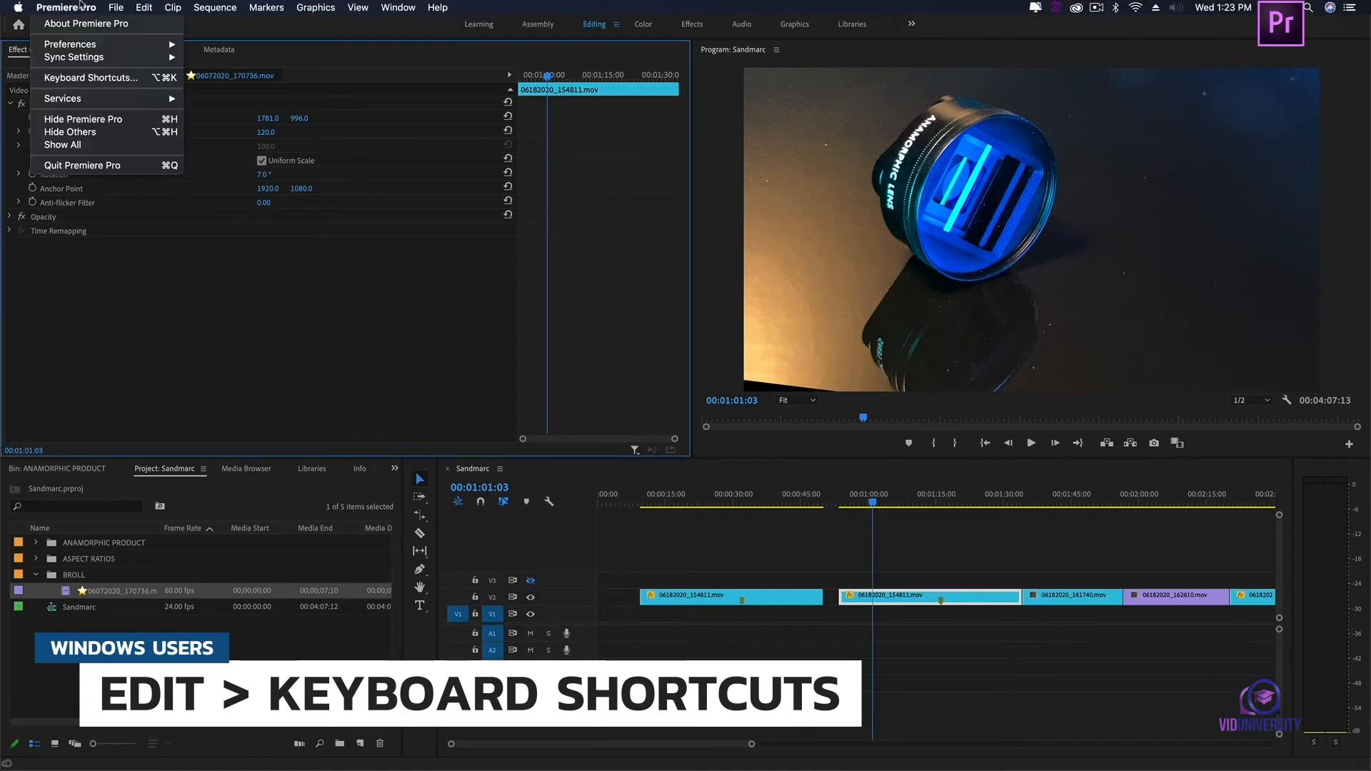
left_click(84, 77)
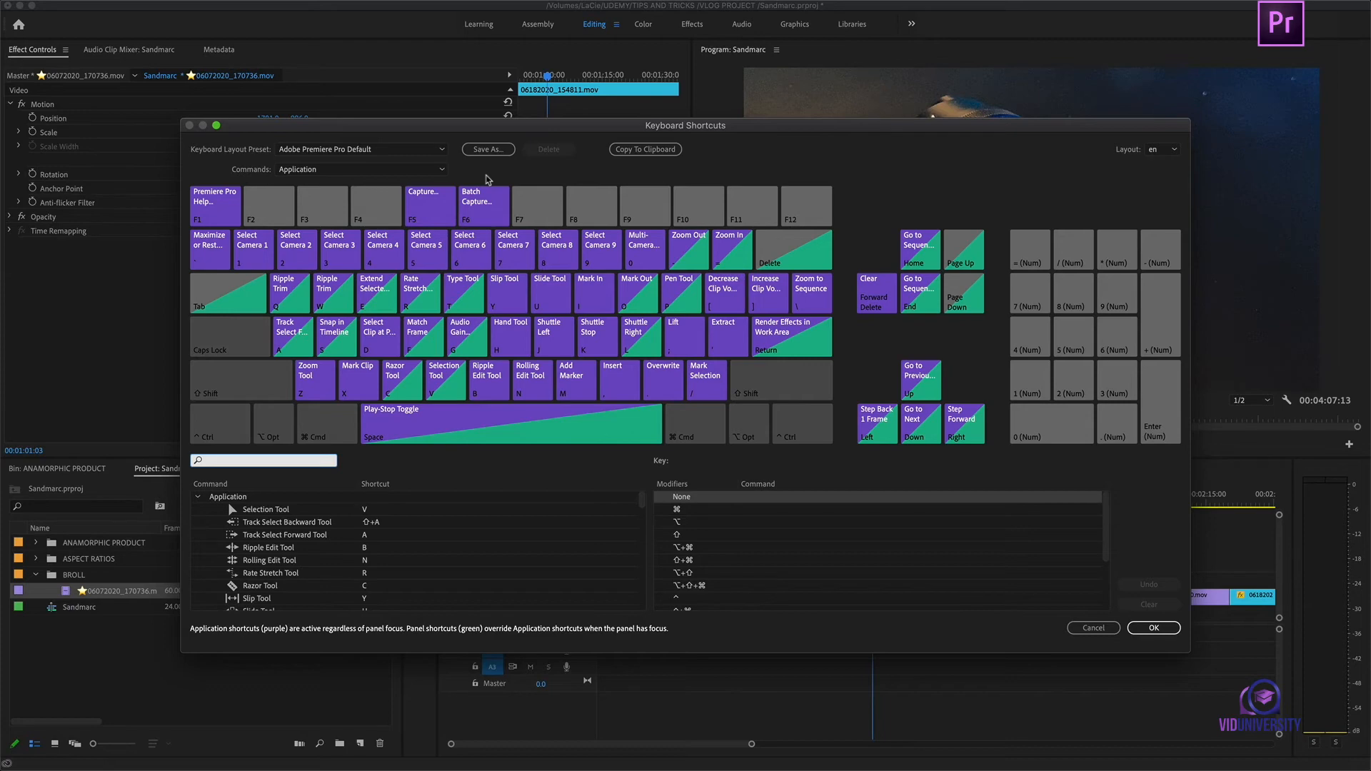
- Preview the Avid Media Composer 5 and Final Cut Pro 7.0 keyboard layout presets, and restore Adobe Premiere Pro Default
left_click(439, 151)
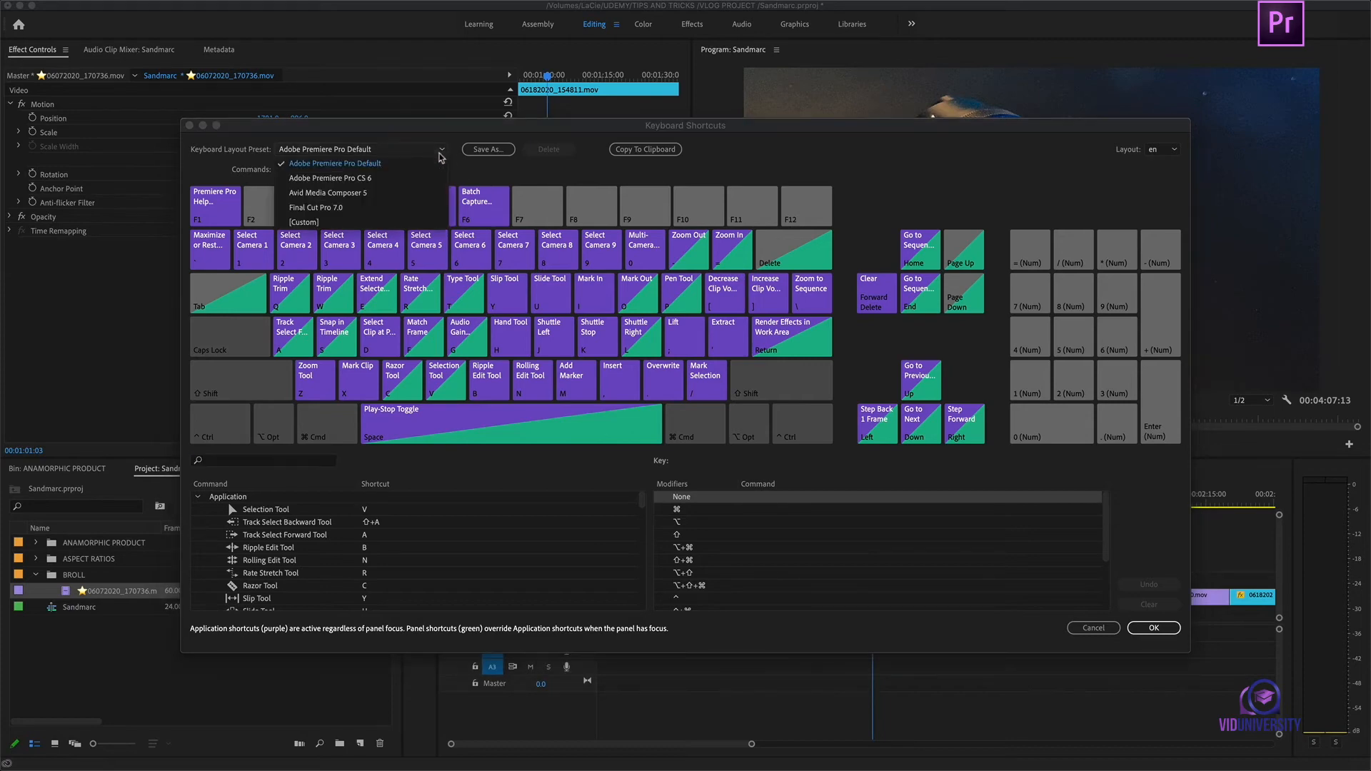
left_click(433, 193)
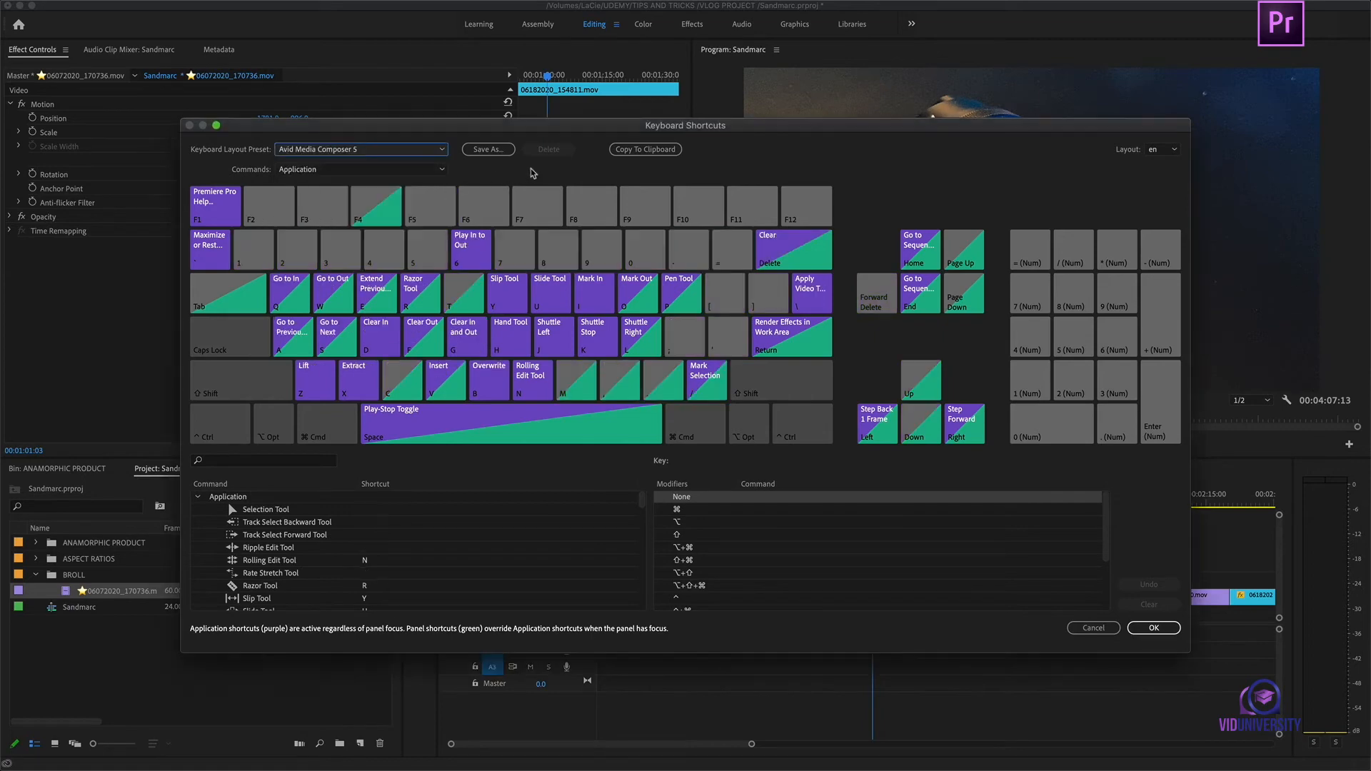
left_click(444, 150)
left_click(417, 206)
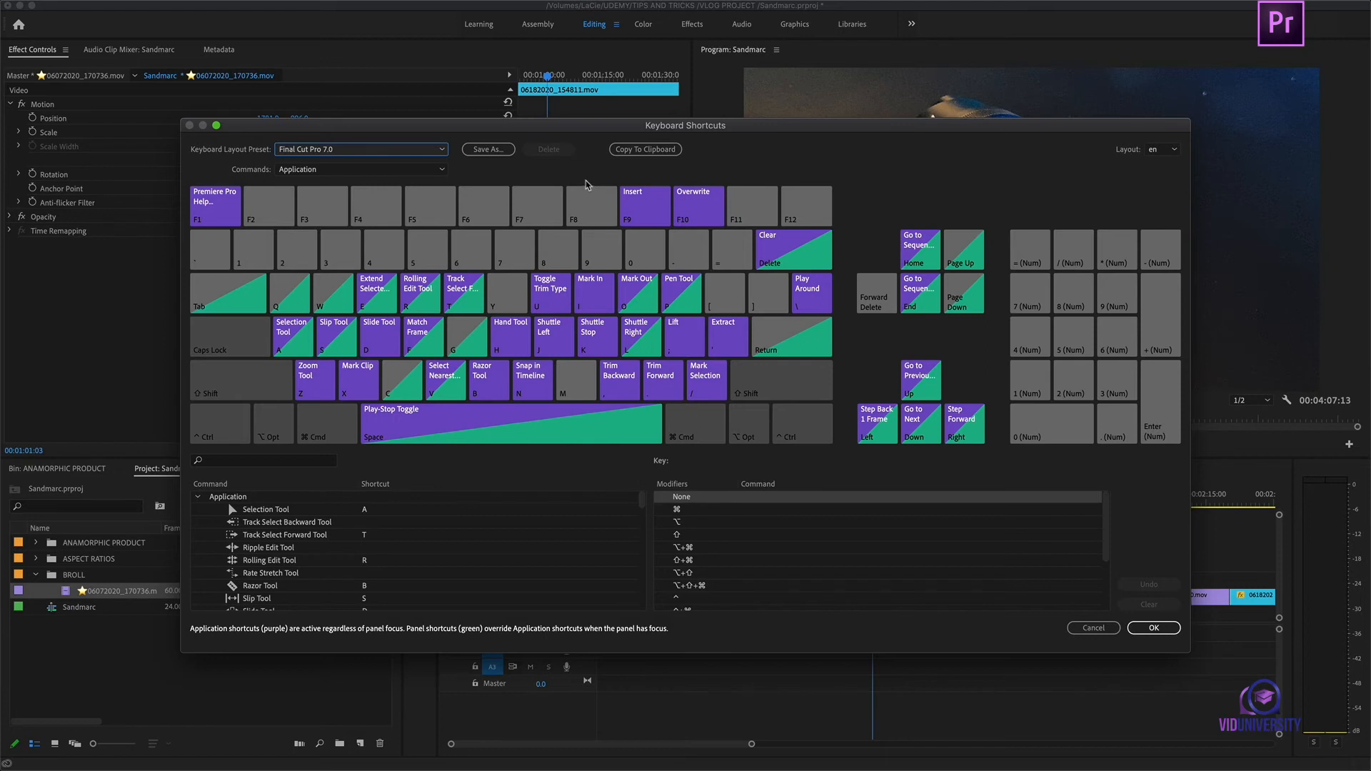
left_click(443, 151)
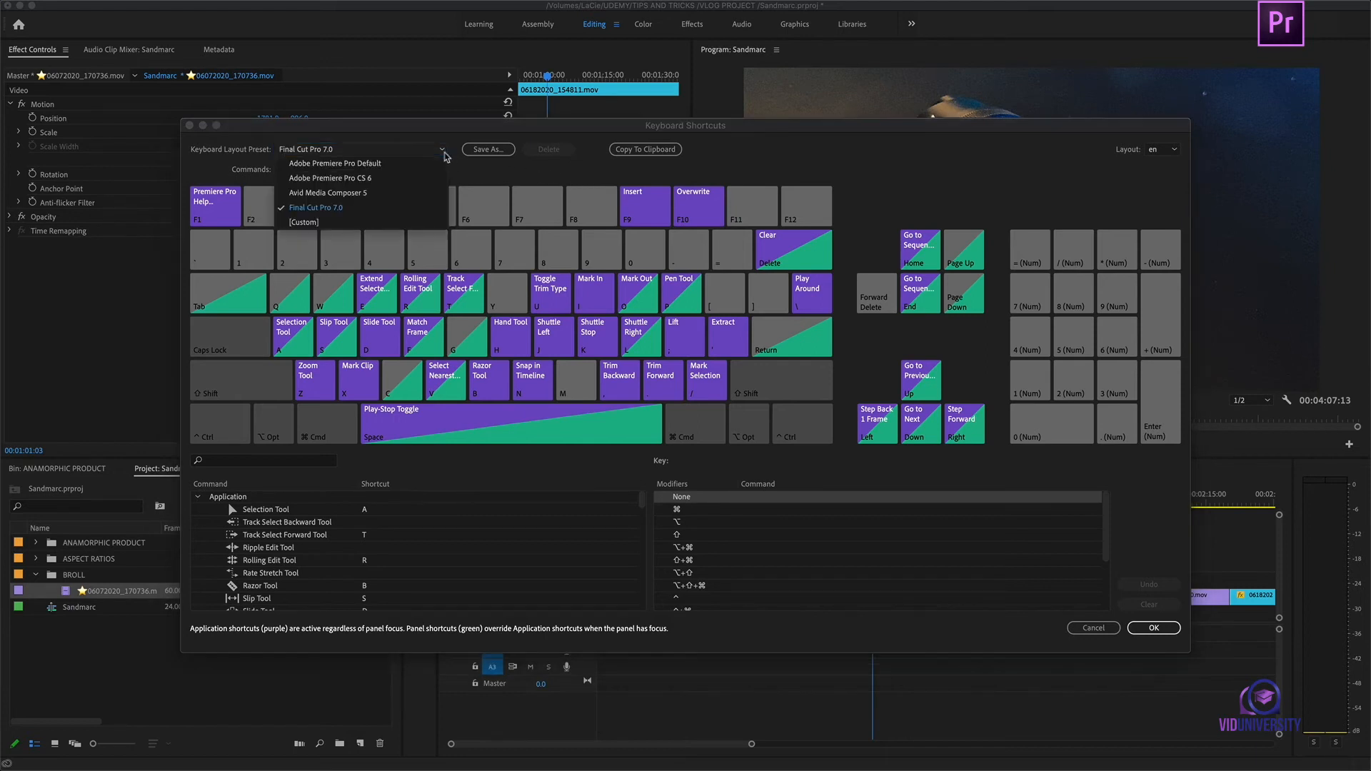
left_click(430, 163)
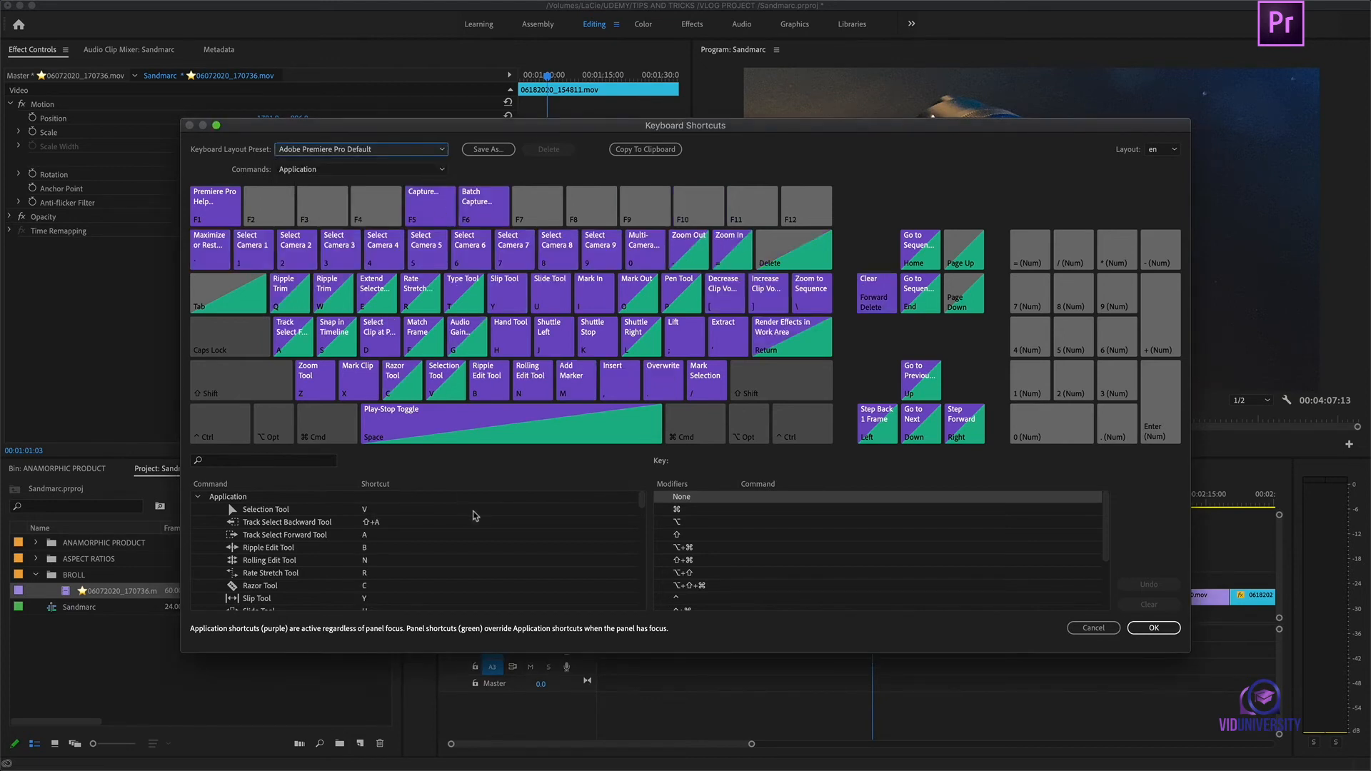
- Examine the Application and Panels command groups in the shortcut list, and expand the Premiere Pro group
left_click(199, 500)
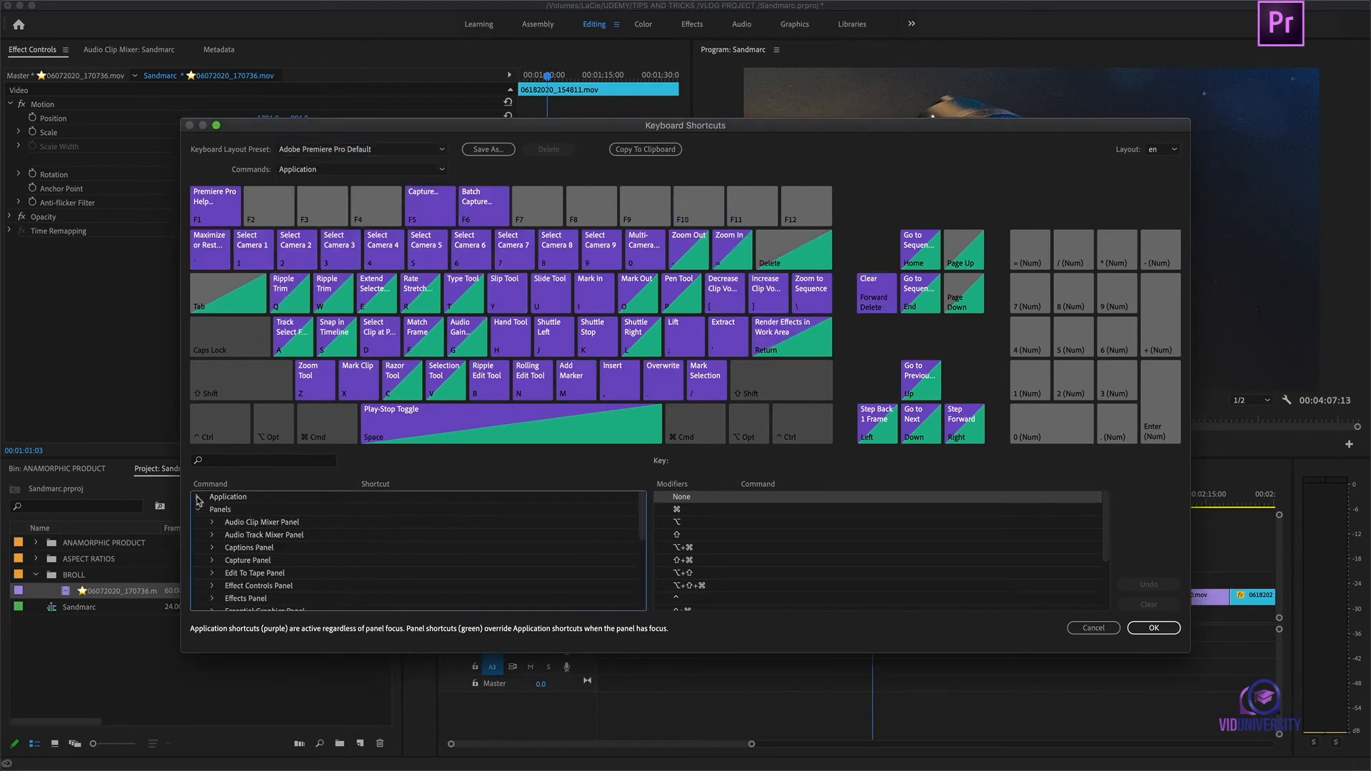
scroll(448, 577, "down", 1)
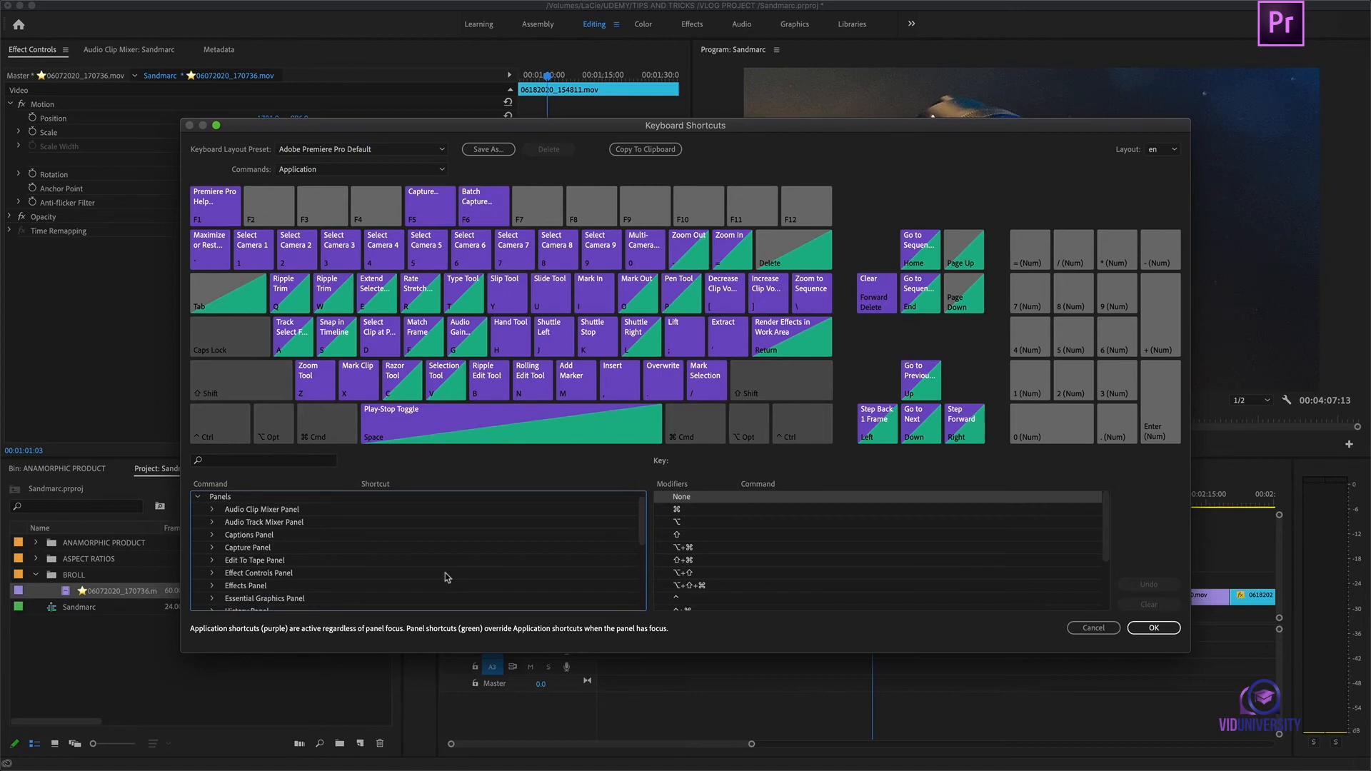
scroll(447, 577, "up", 1)
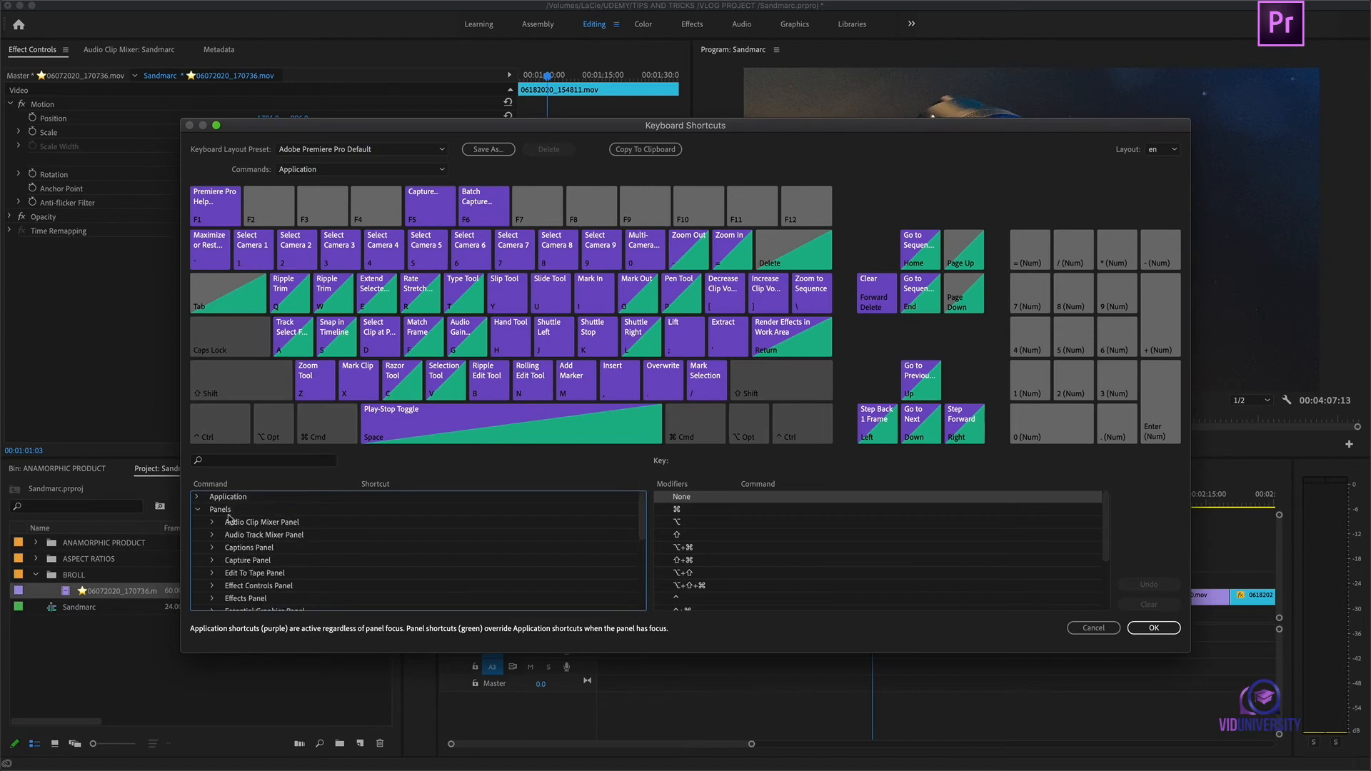
left_click(199, 501)
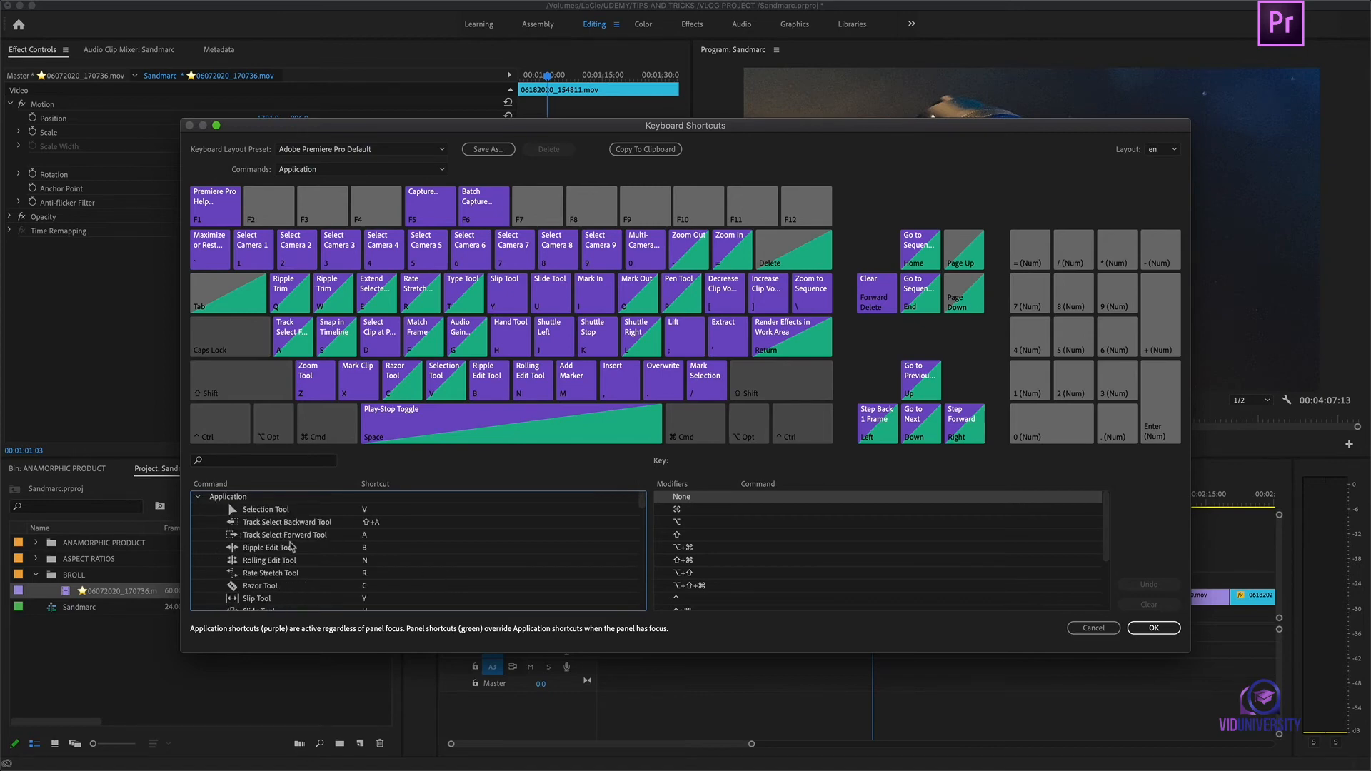
scroll(291, 547, "down", 5)
scroll(291, 547, "down", 9)
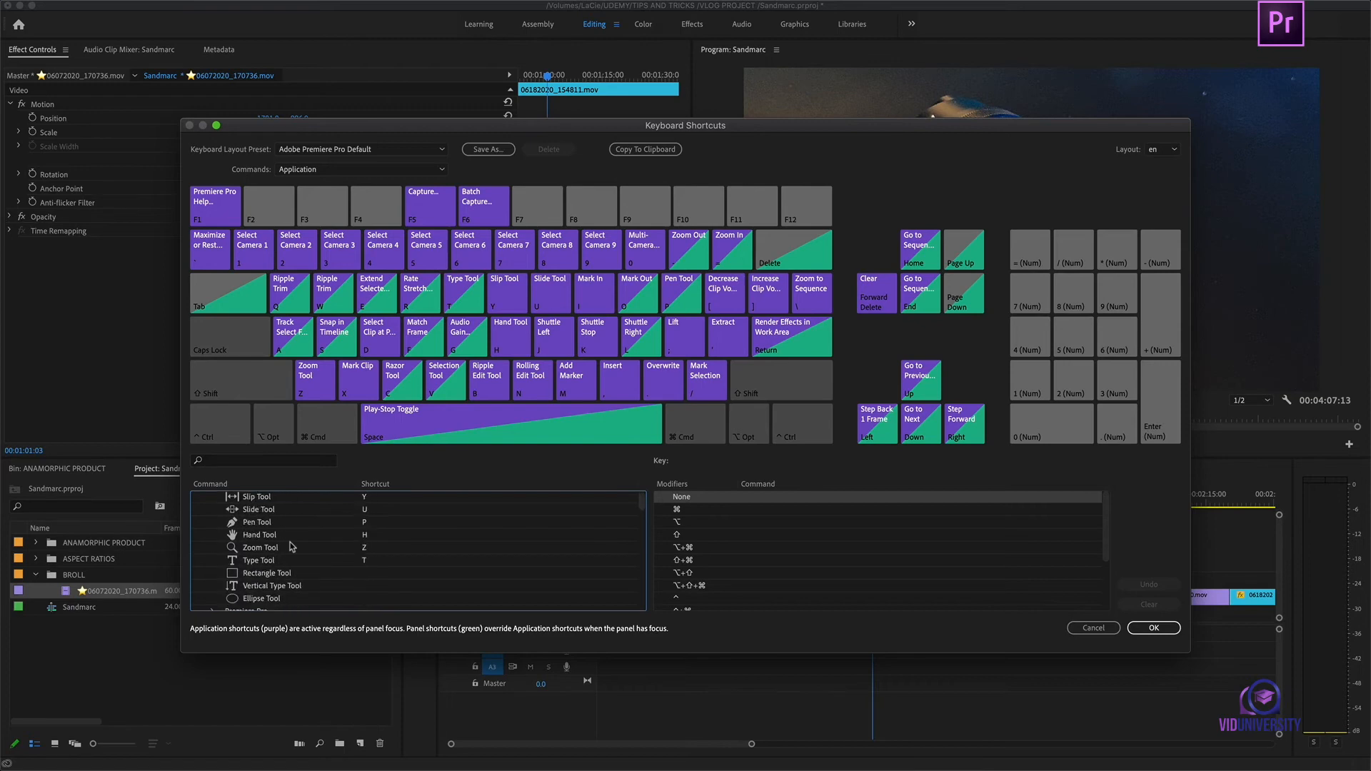
left_click(212, 548)
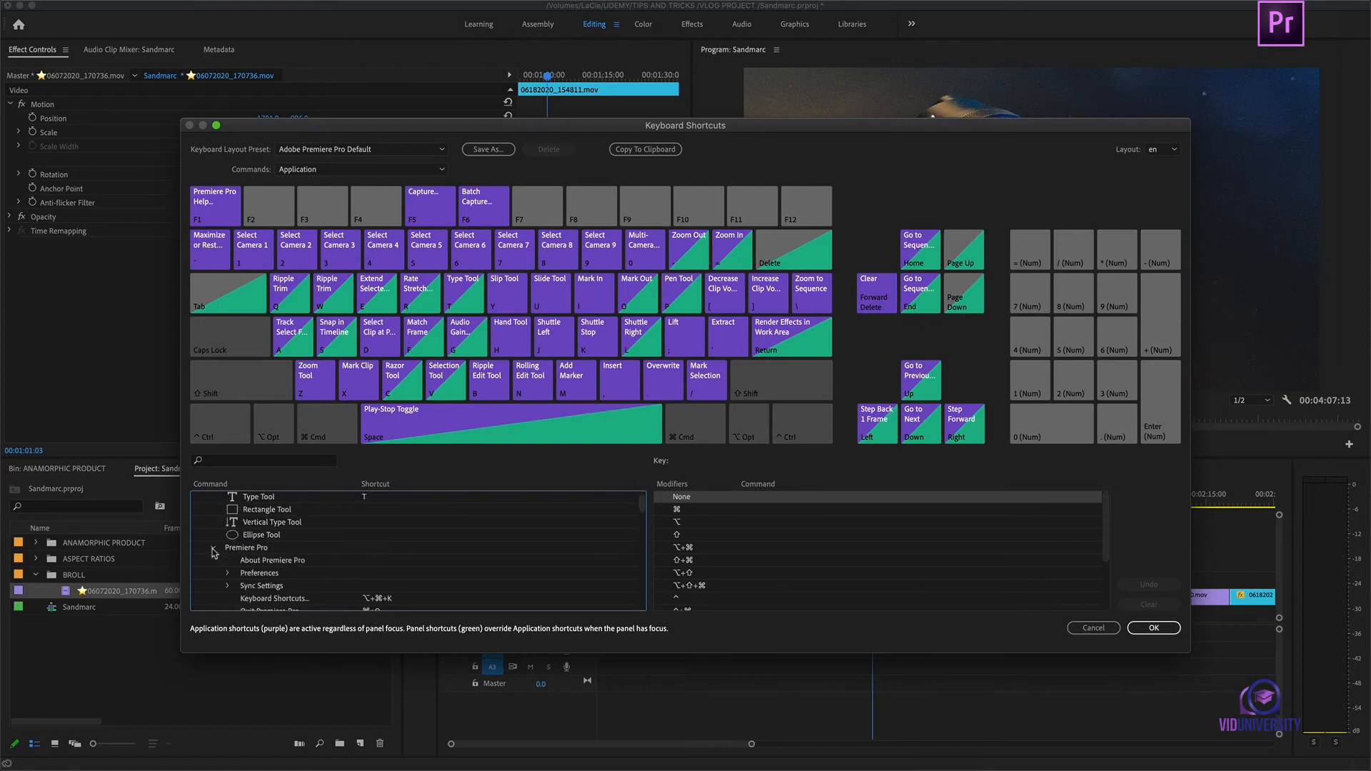
- Examine the shortcuts in the Premiere Pro, File and Edit command groups, expanding the File and Edit groups
scroll(212, 554, "down", 5)
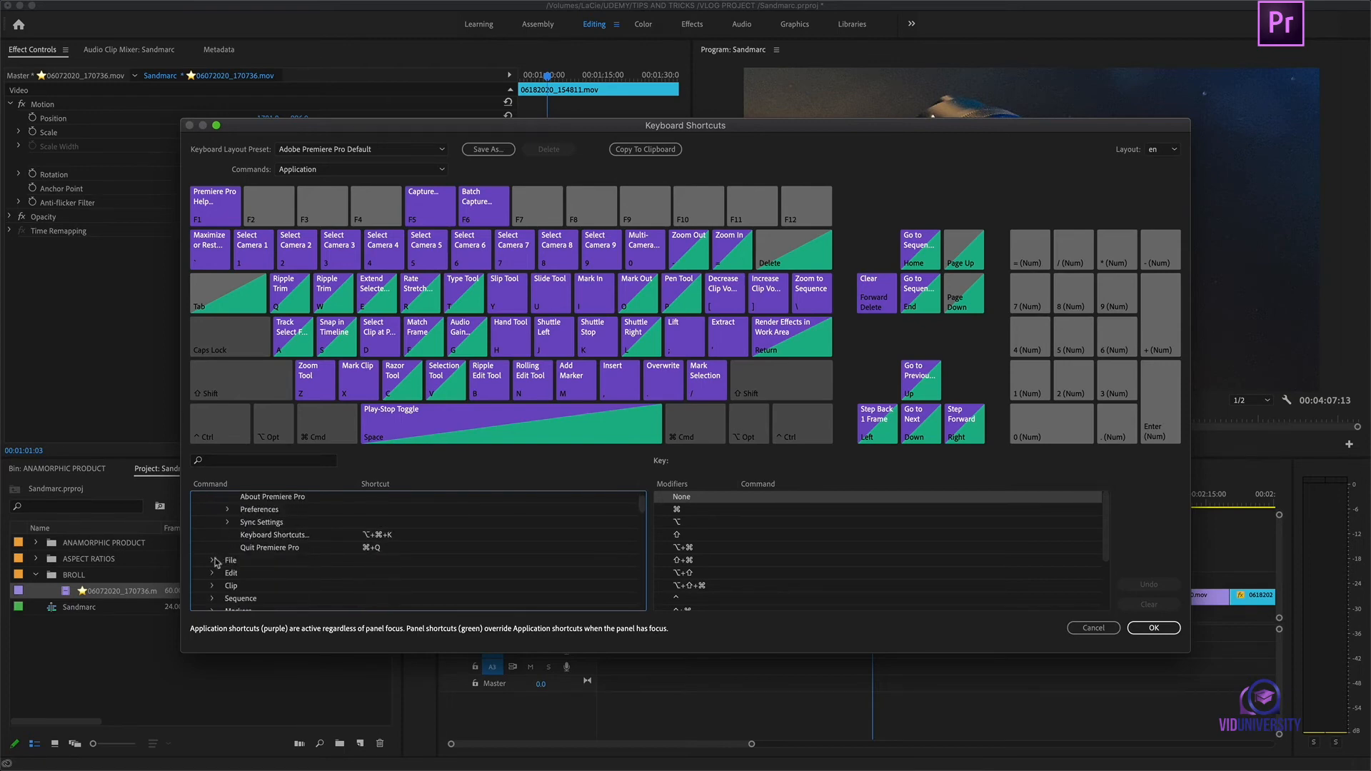
scroll(212, 563, "down", 12)
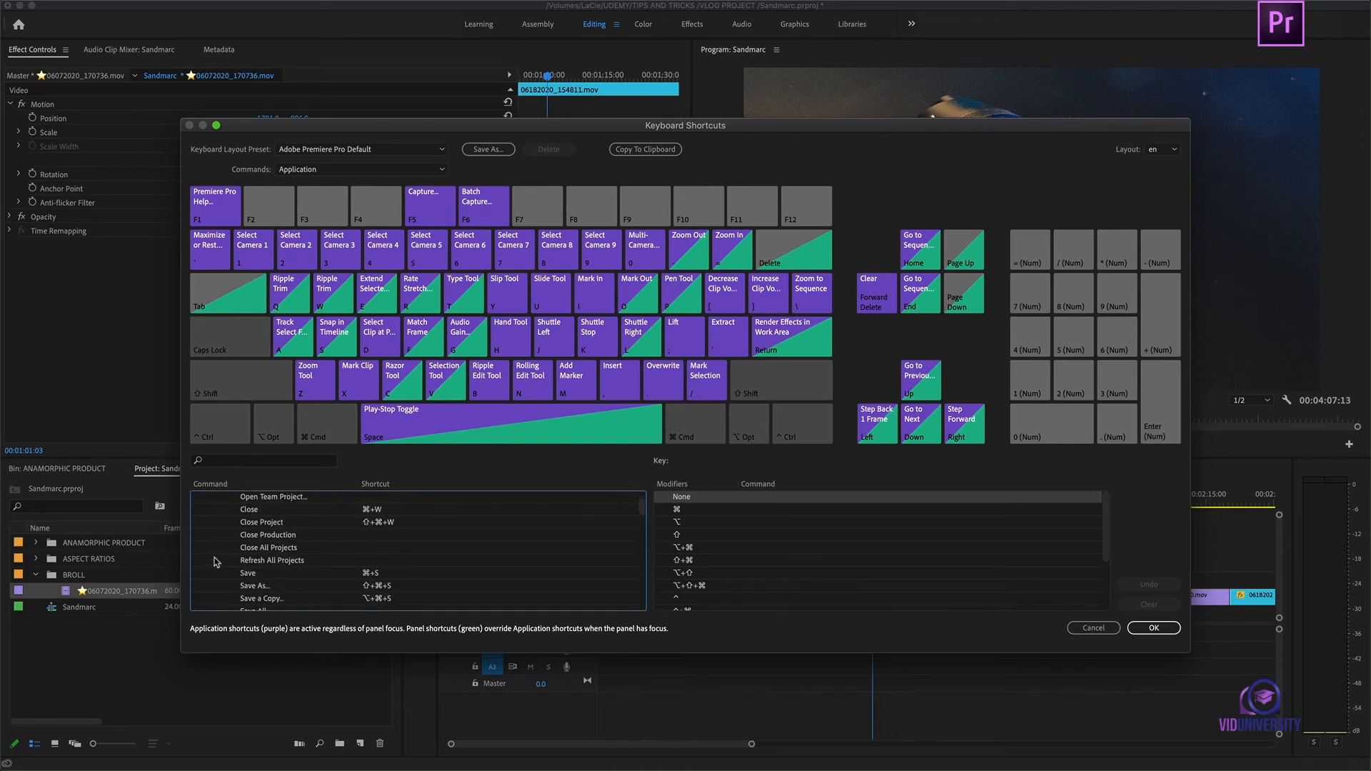
scroll(214, 561, "down", 18)
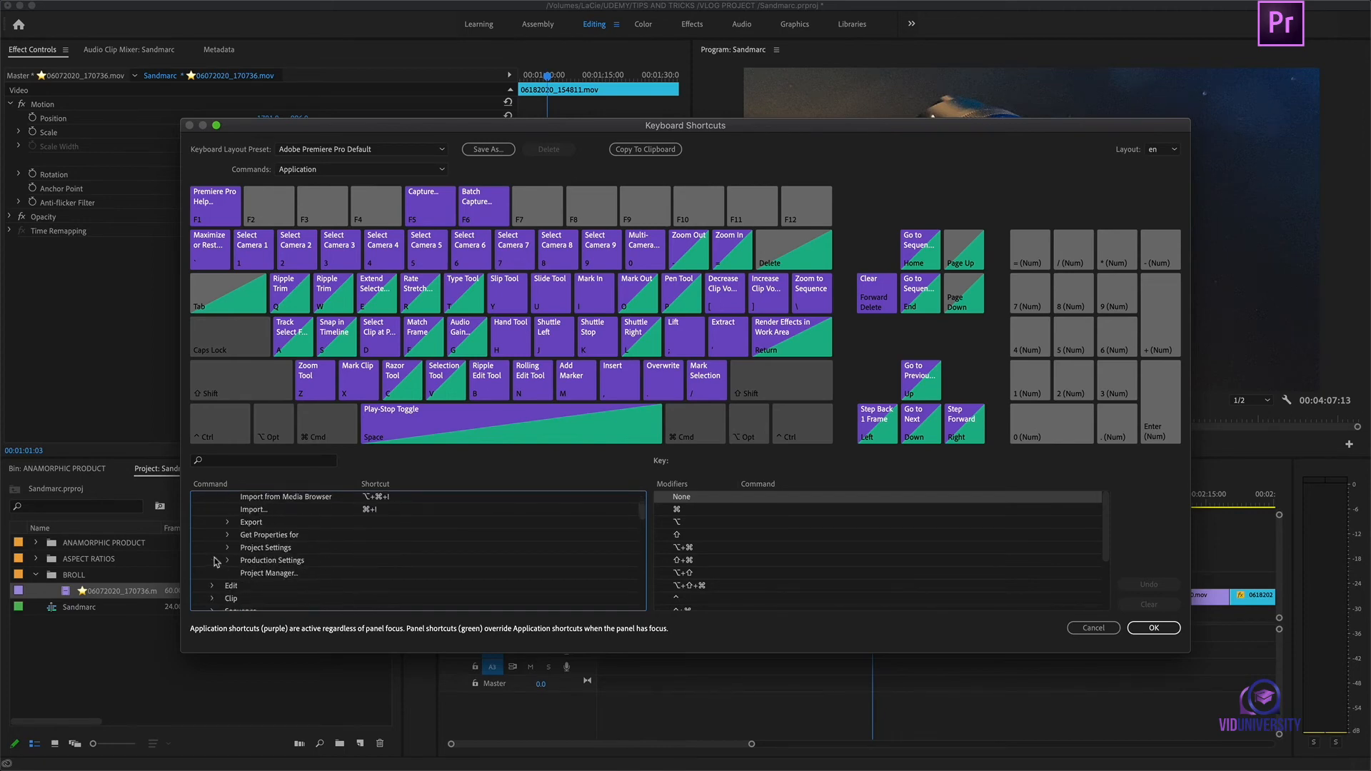
left_click(213, 574)
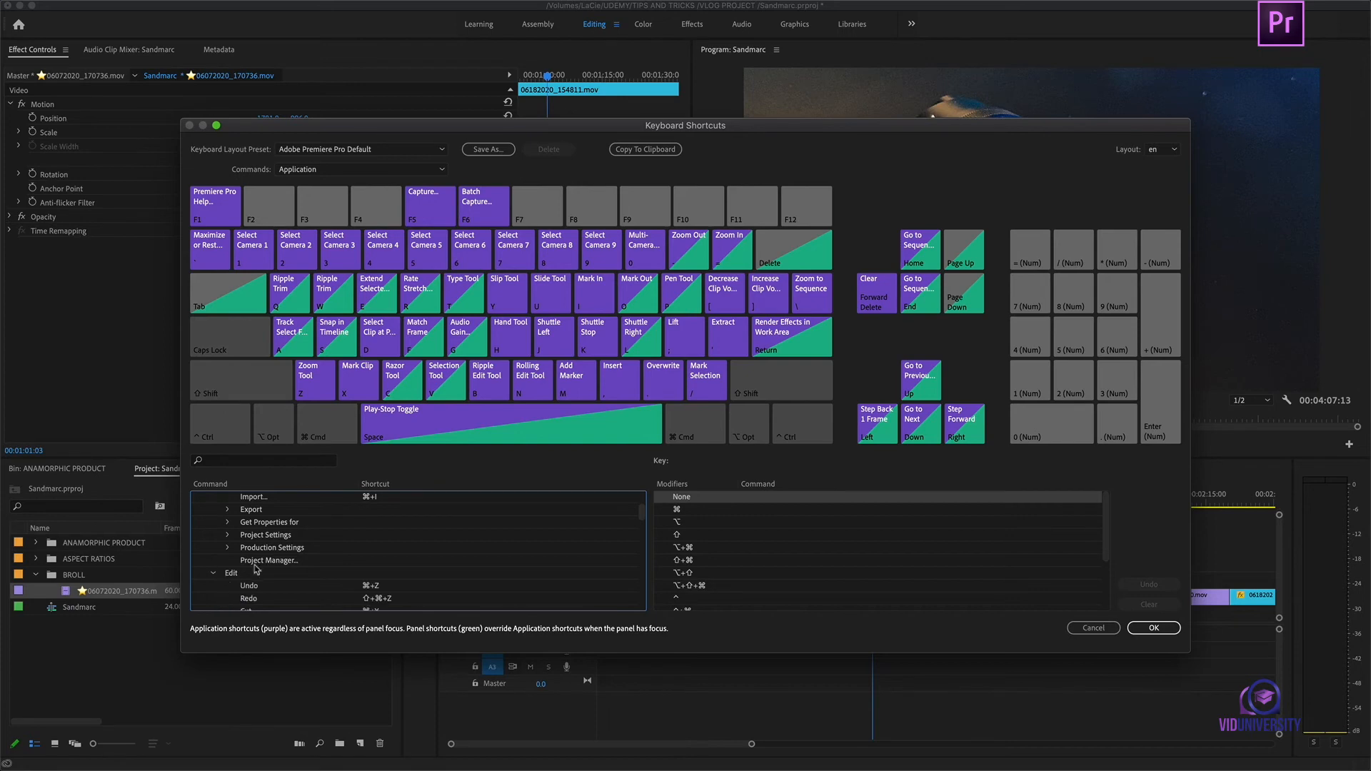
scroll(270, 566, "down", 4)
scroll(270, 566, "down", 6)
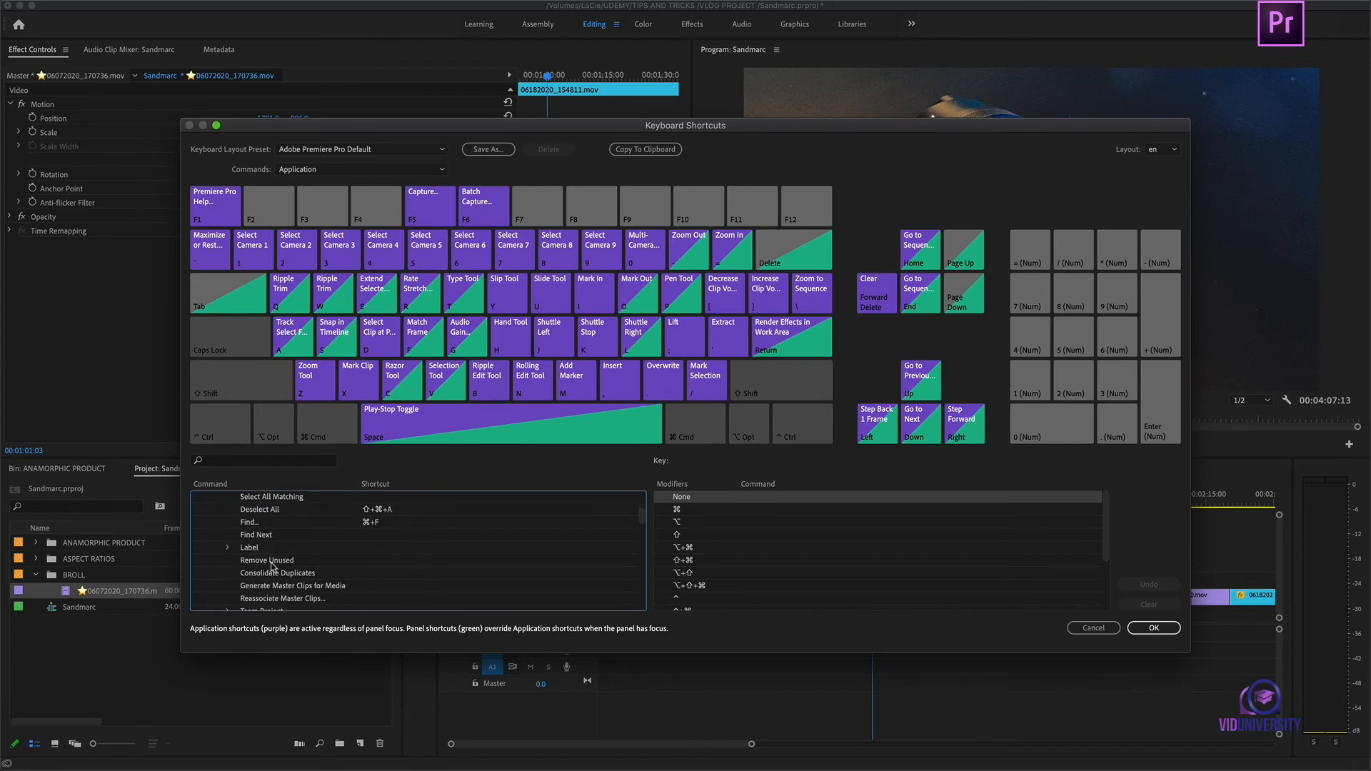
scroll(272, 567, "down", 3)
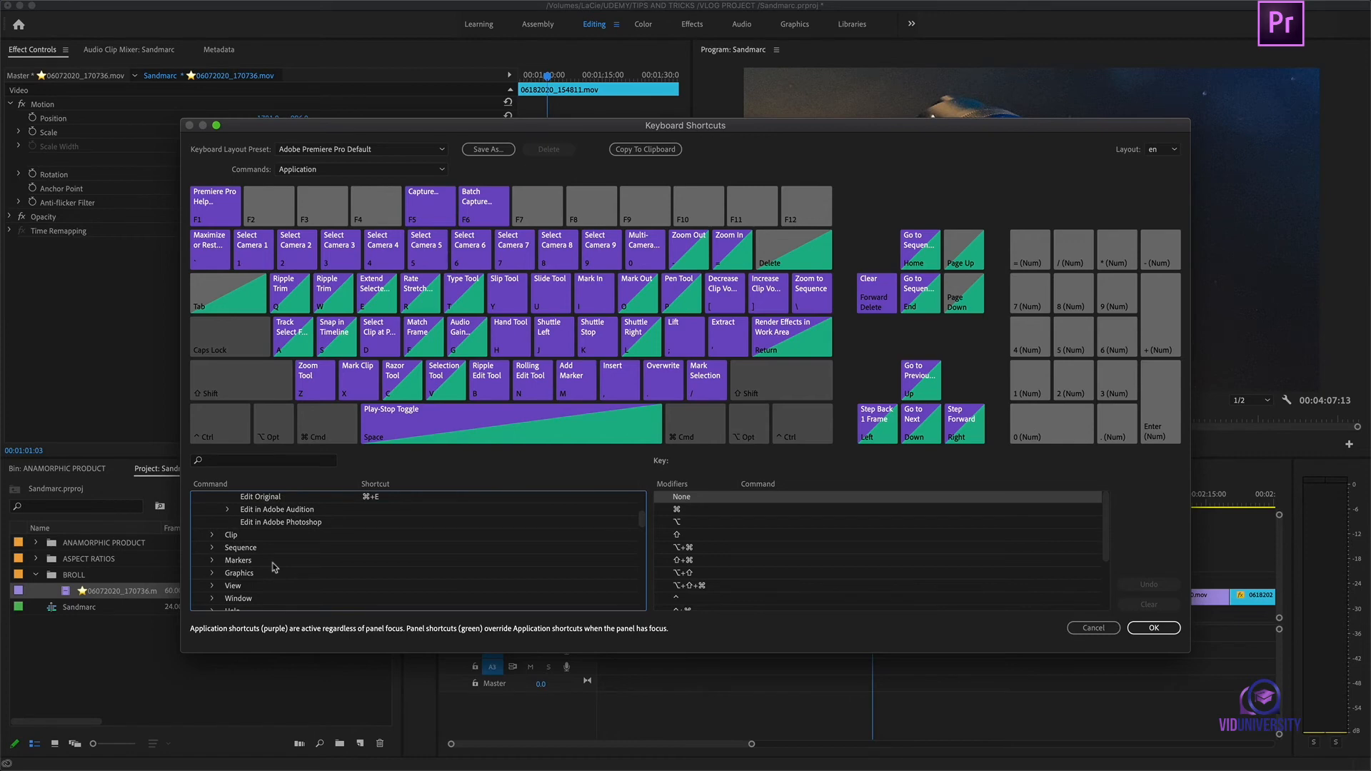
- Expand the Graphics command group and its New Layer subgroup to examine the layer creation shortcuts
left_click(212, 575)
scroll(214, 575, "down", 6)
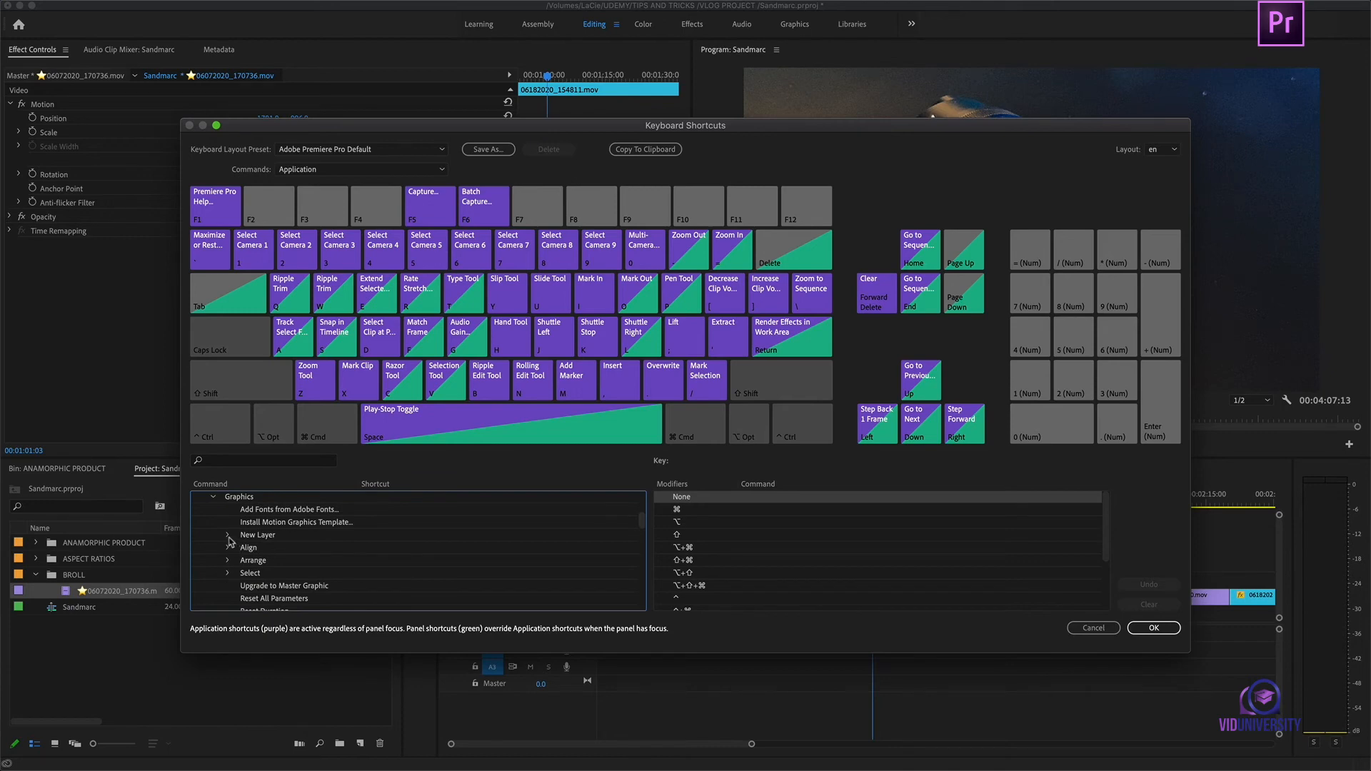
left_click(228, 536)
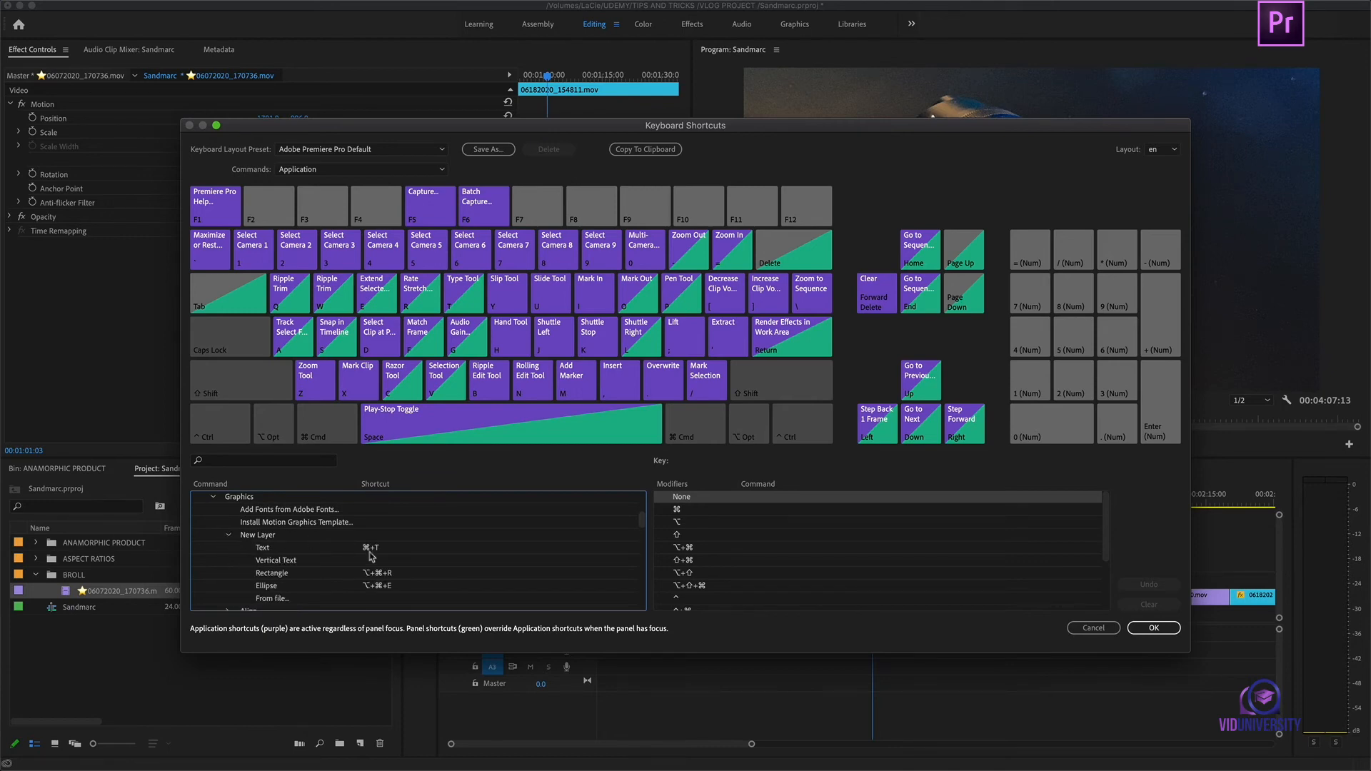
scroll(372, 557, "down", 1)
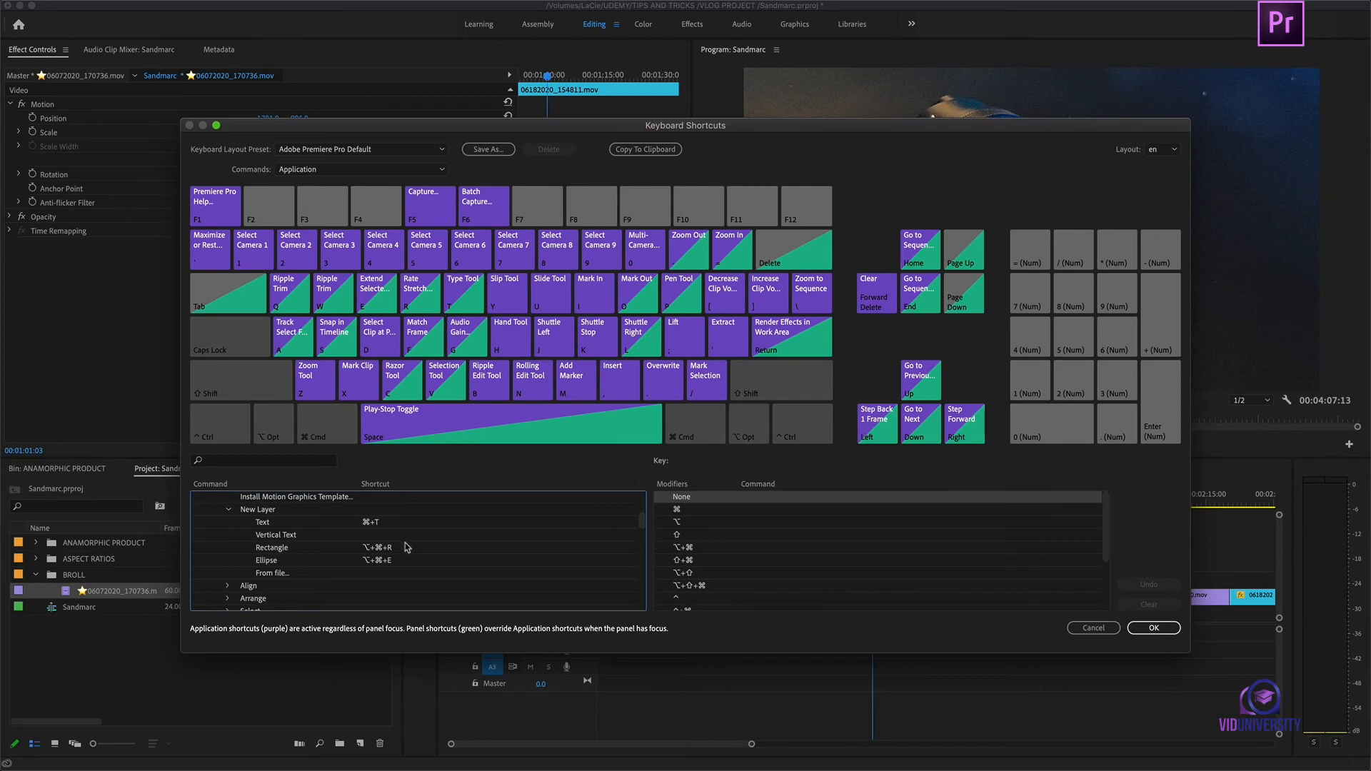
- Switch the keyboard layout preset to [Custom] and locate the Vertical Type Tool among the Application commands
left_click(445, 152)
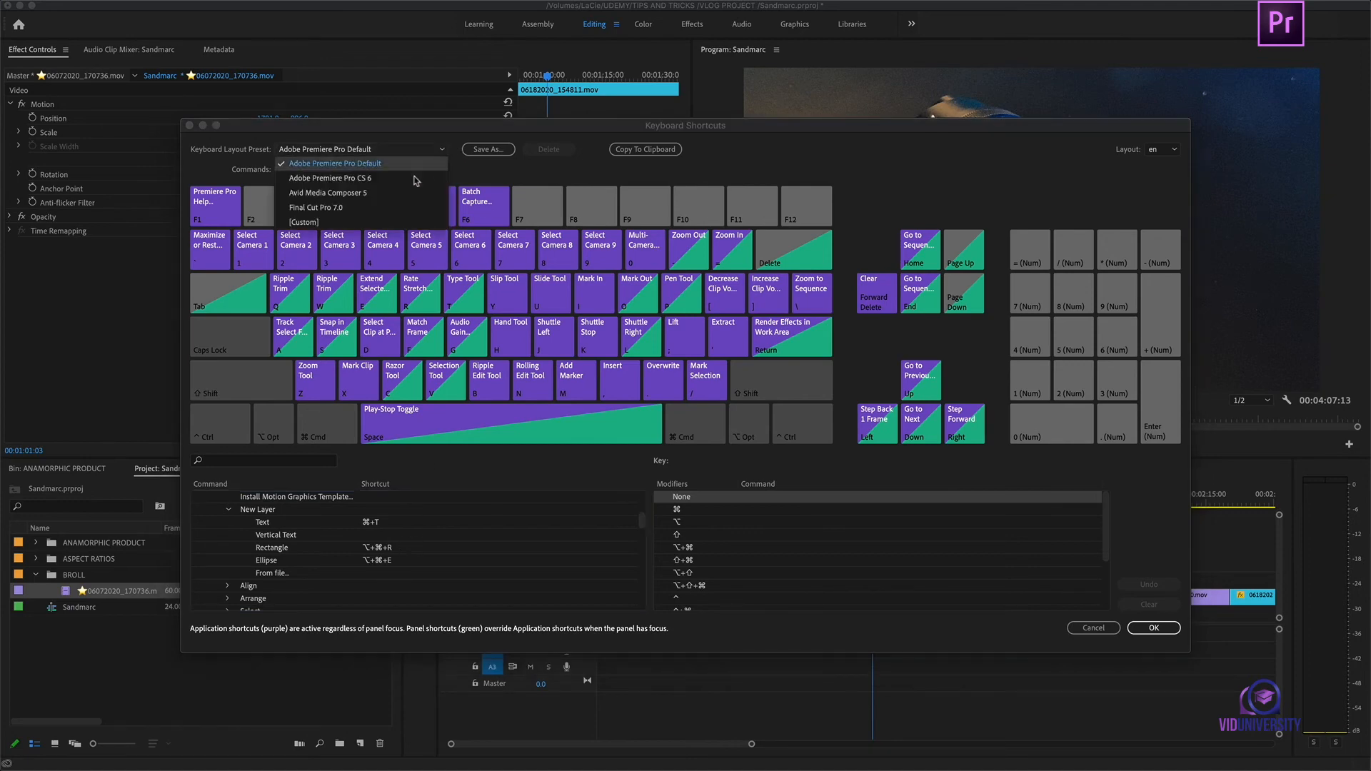
left_click(381, 222)
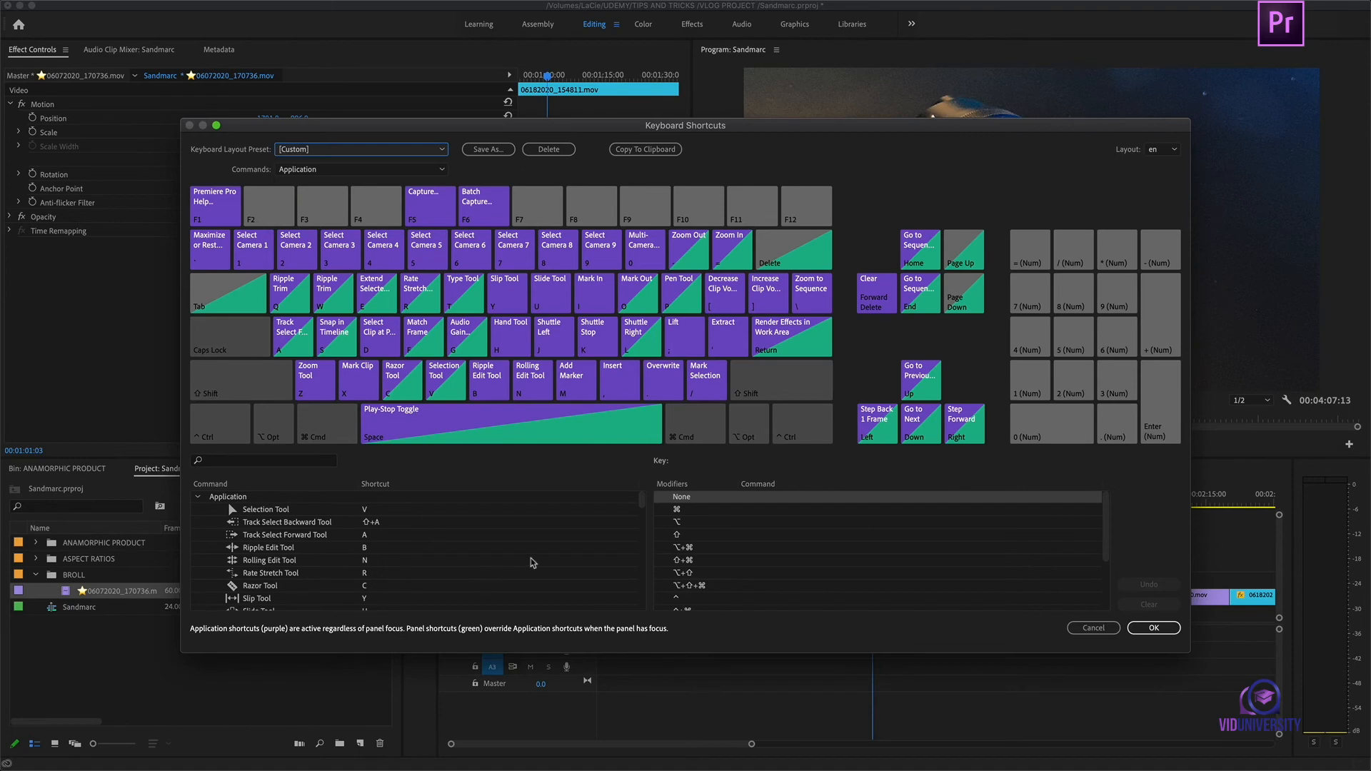
scroll(534, 574, "down", 5)
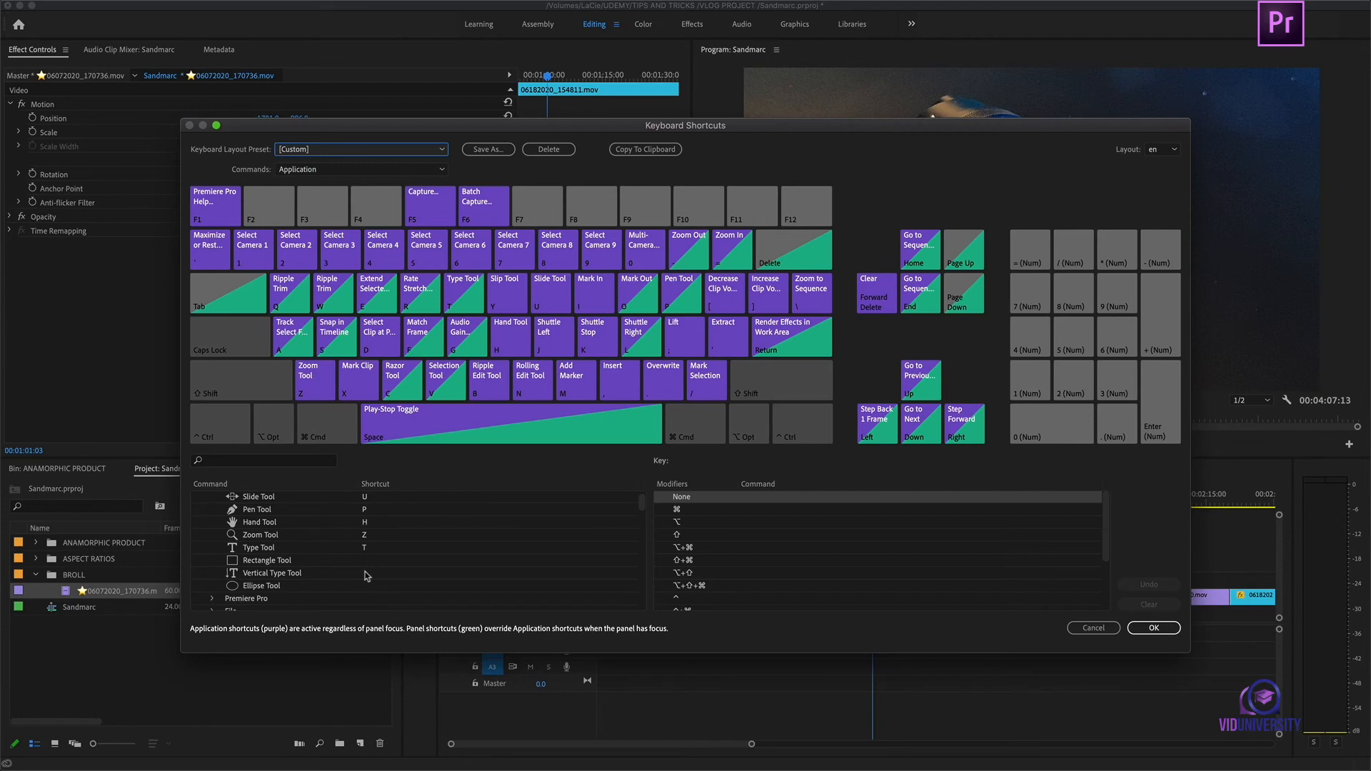
scroll(366, 575, "up", 1)
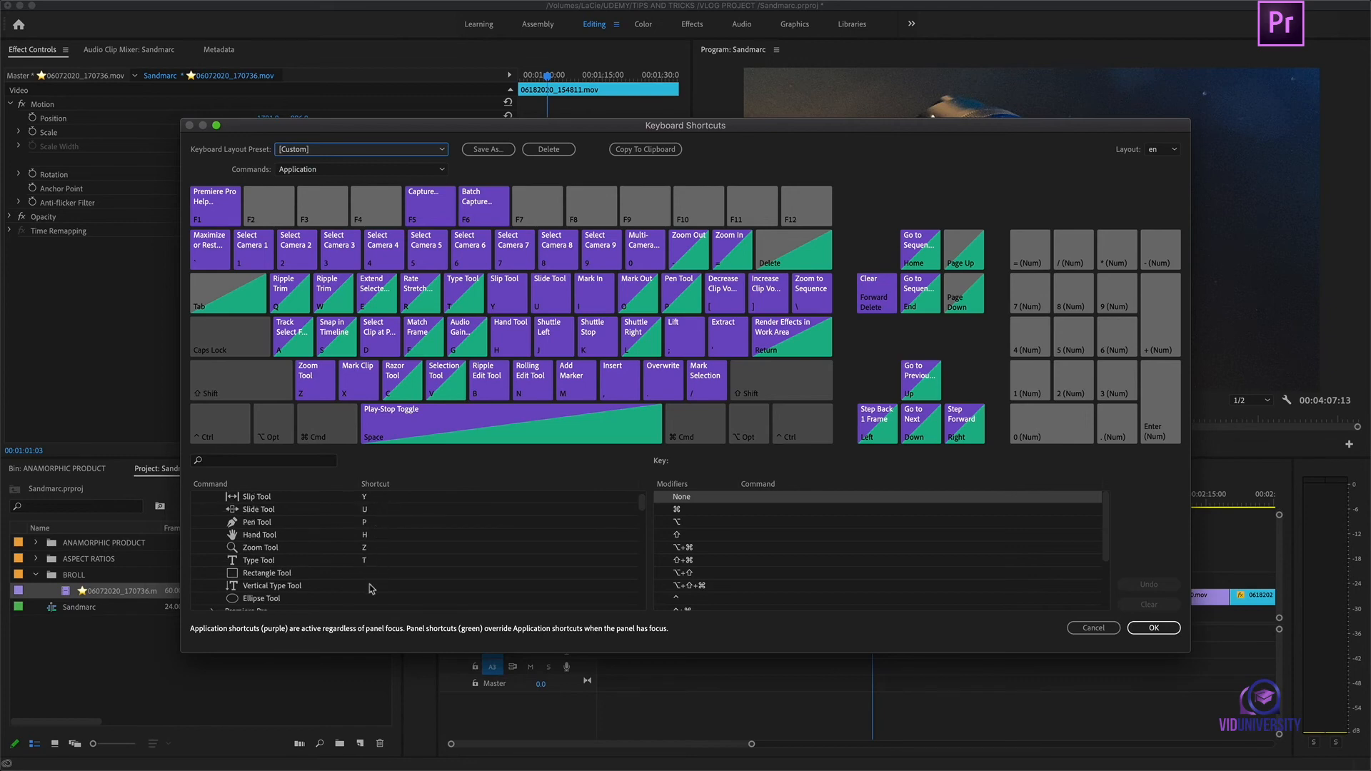
scroll(370, 589, "down", 1)
scroll(371, 589, "down", 5)
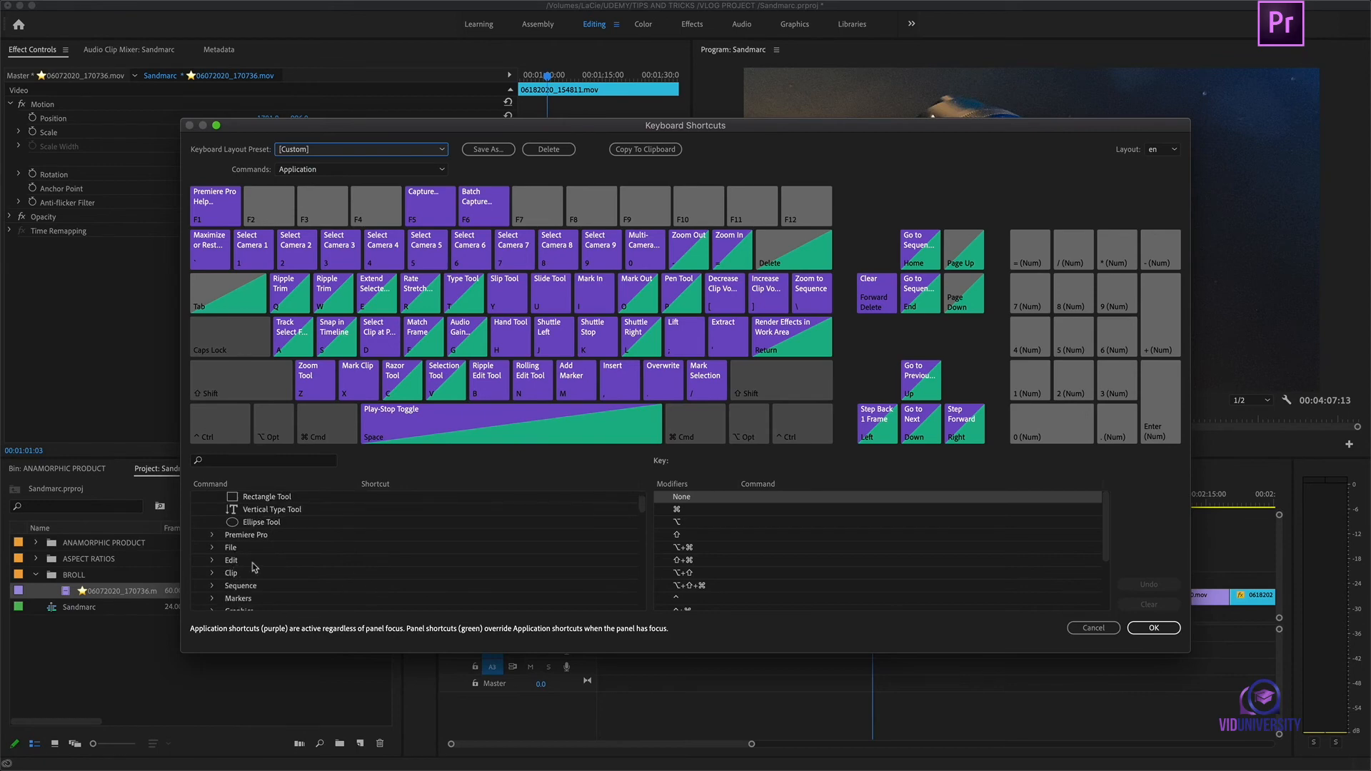
scroll(273, 566, "up", 2)
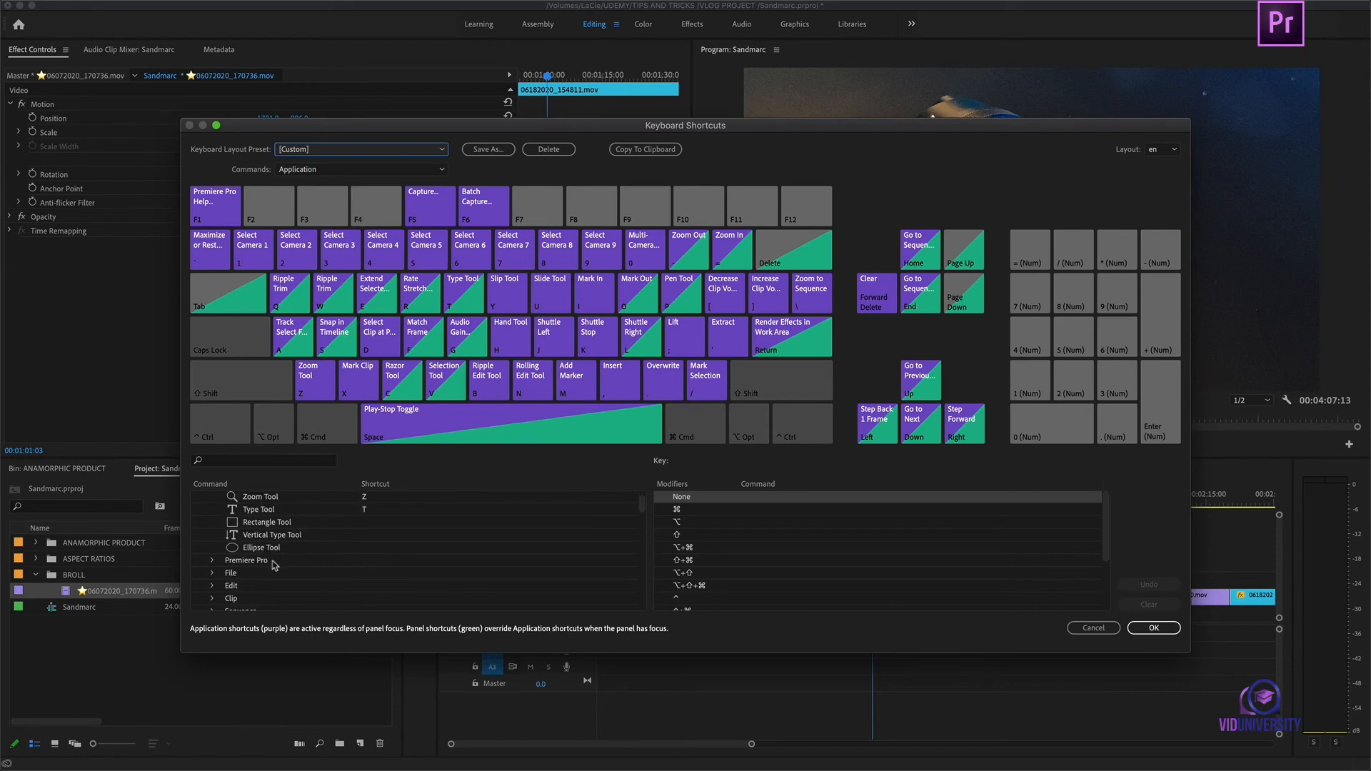
- Assign F3 as the shortcut for the Vertical Type Tool
left_click(365, 535)
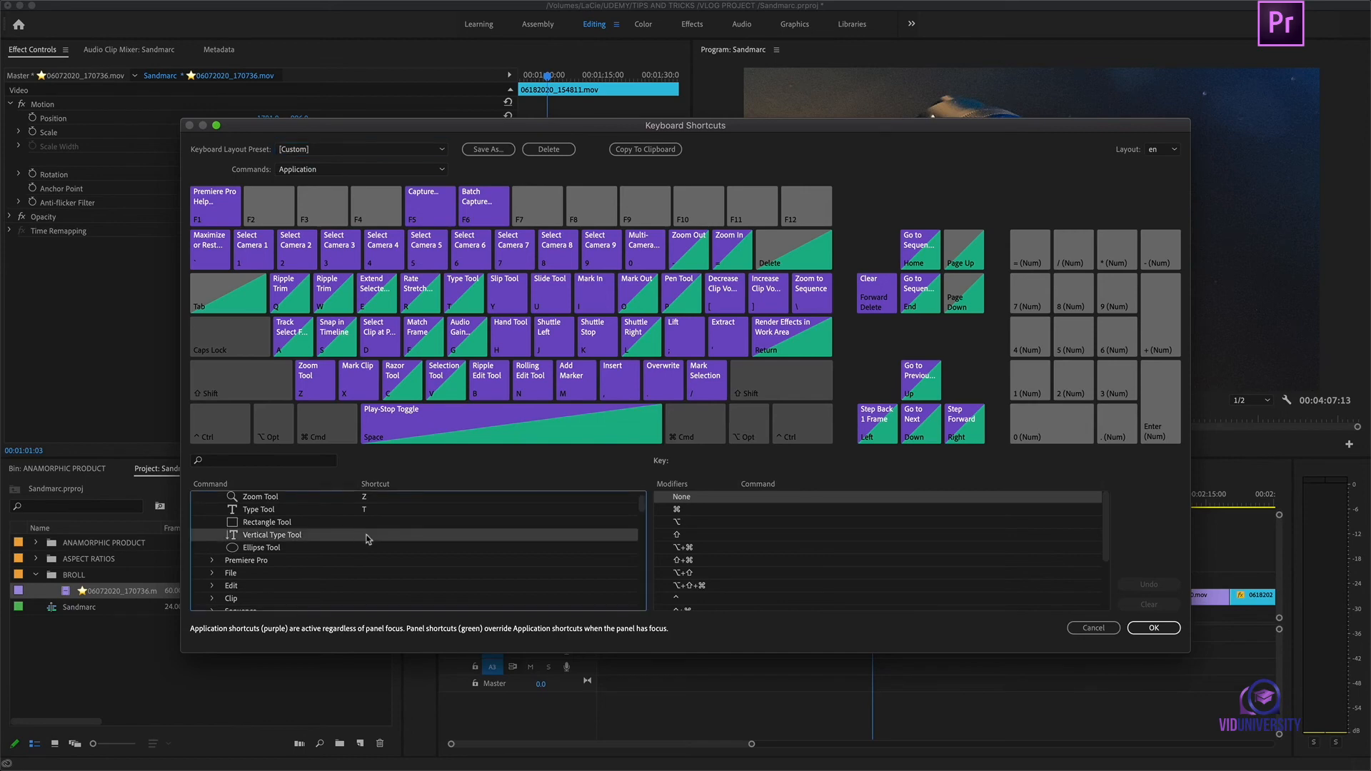
left_click(366, 538)
key("F3")
left_click(502, 560)
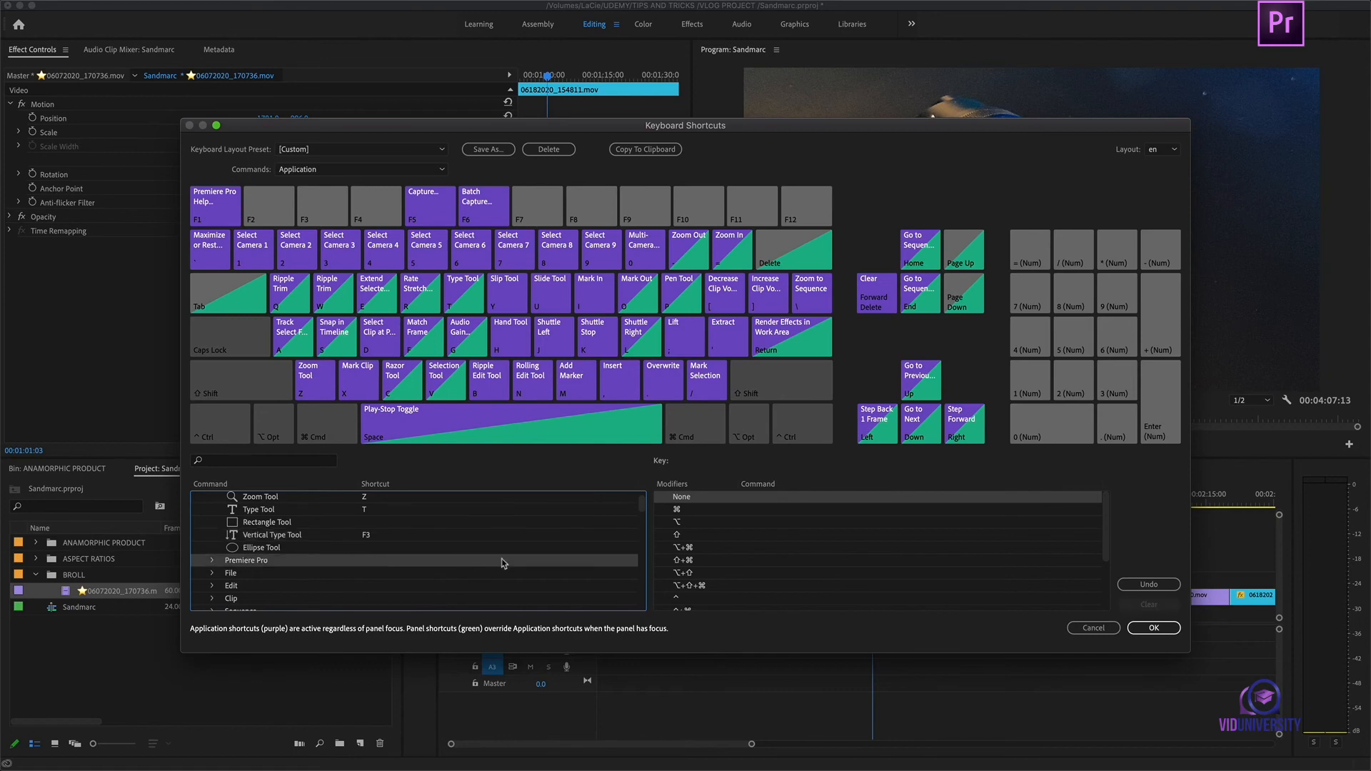
left_click(441, 535)
left_click(455, 541)
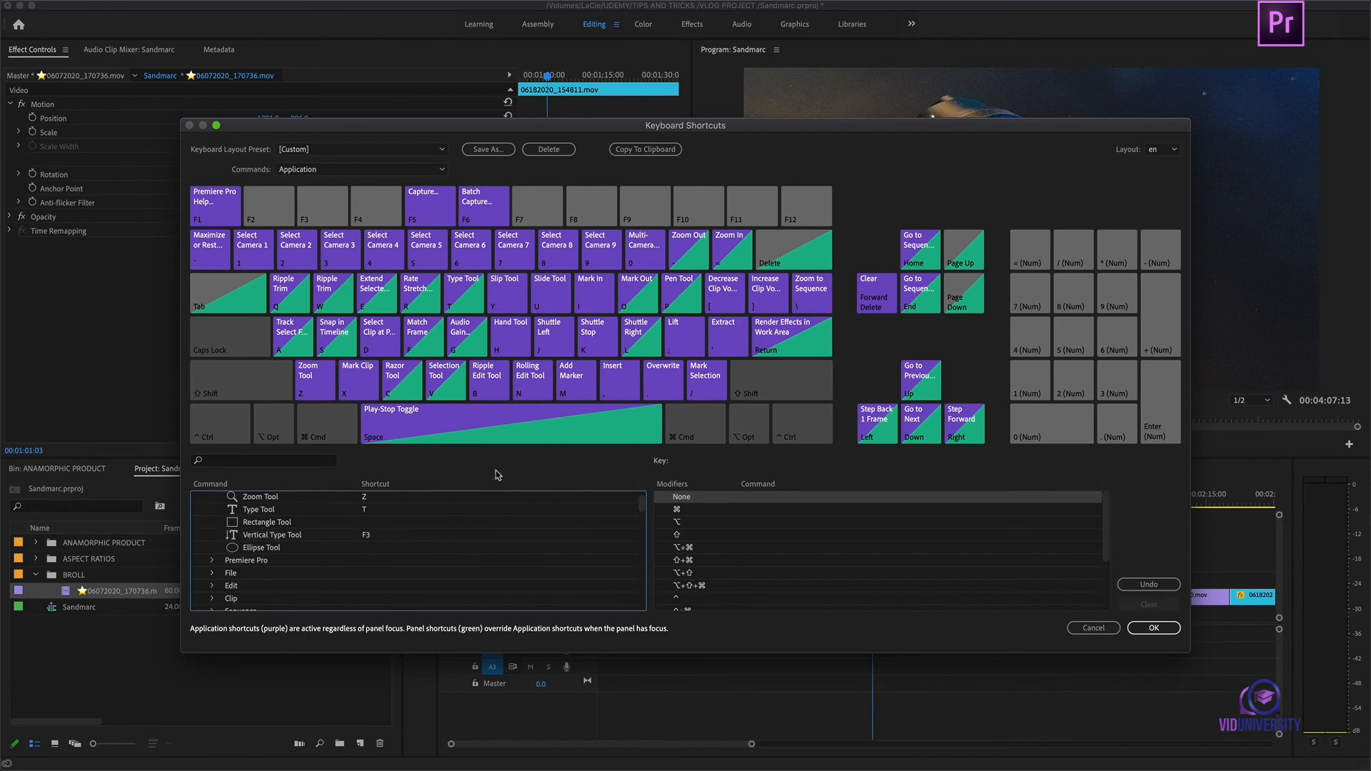
- Save the modified keyboard layout as a preset with a new name and close the shortcut editor, accepting the changes
left_click(489, 150)
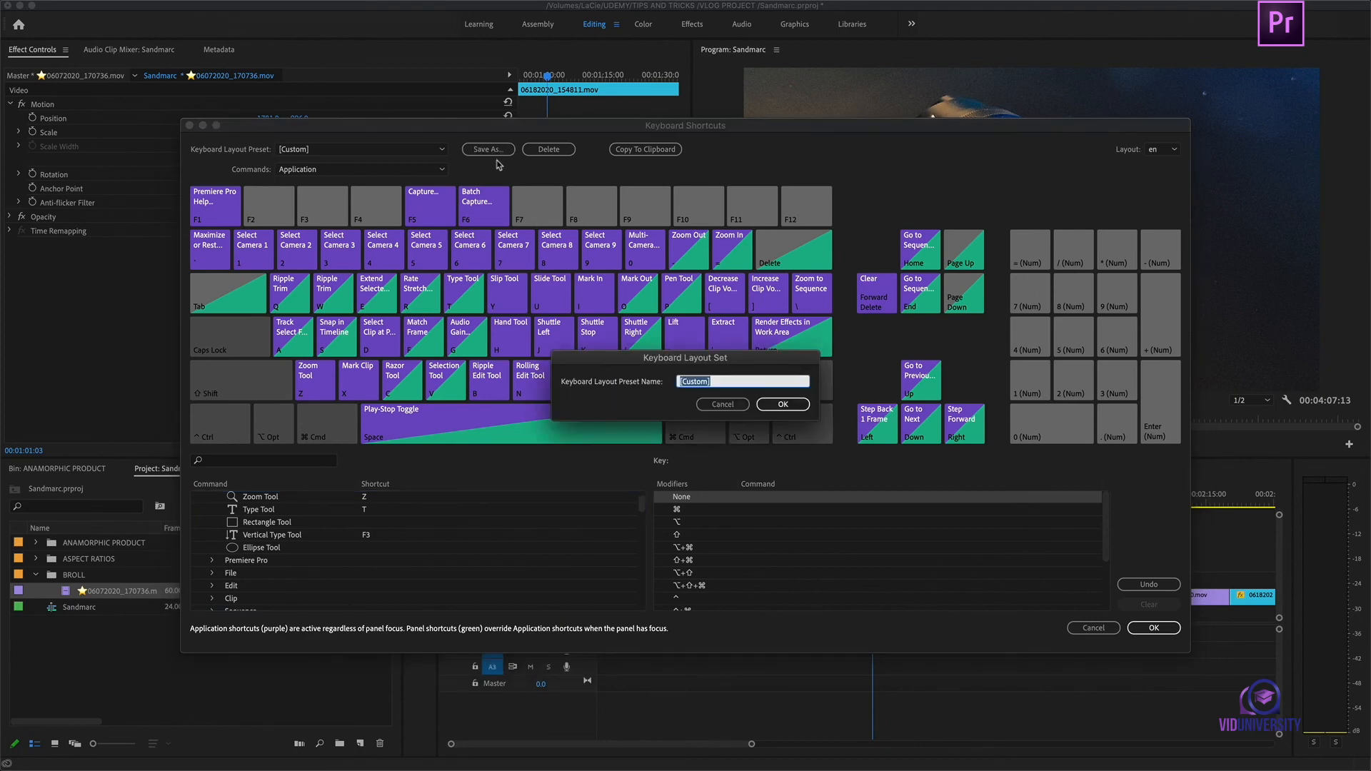
key("BackSpace")
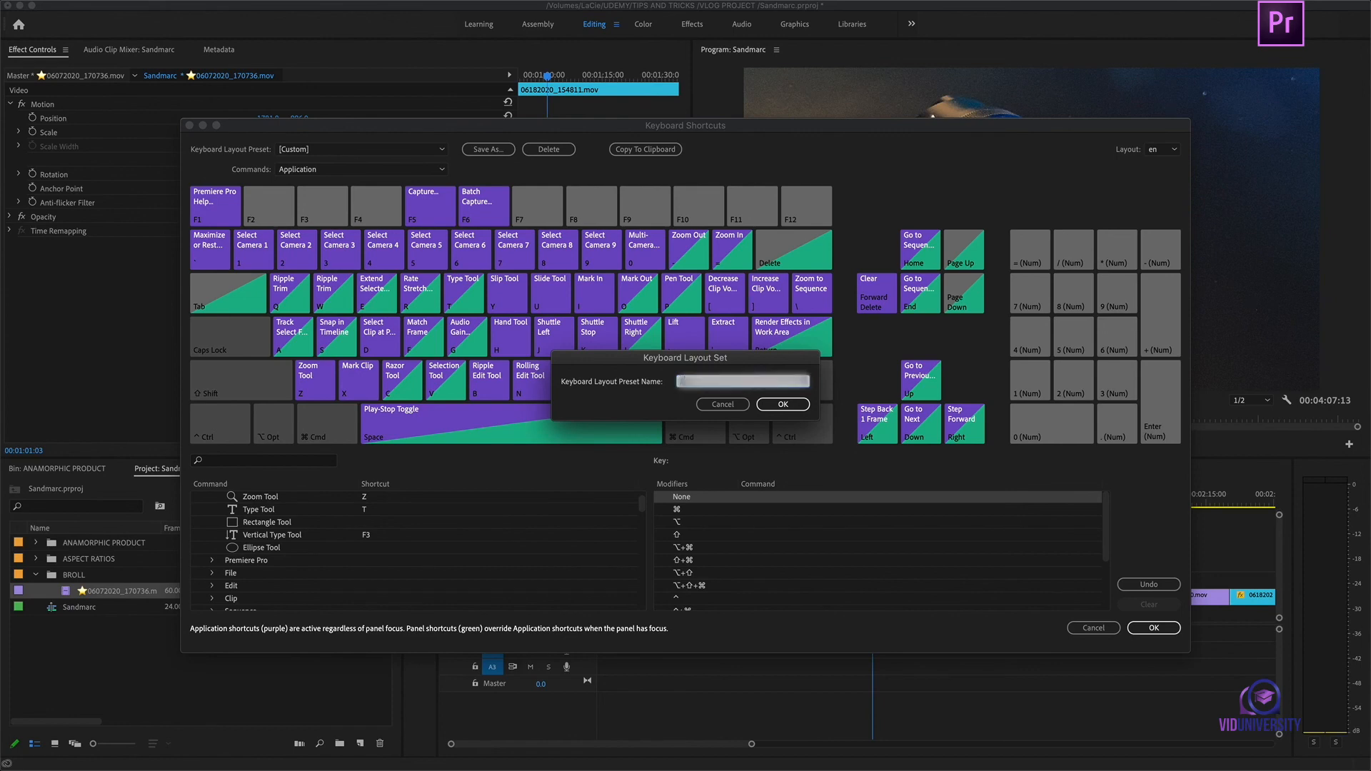
left_click(795, 411)
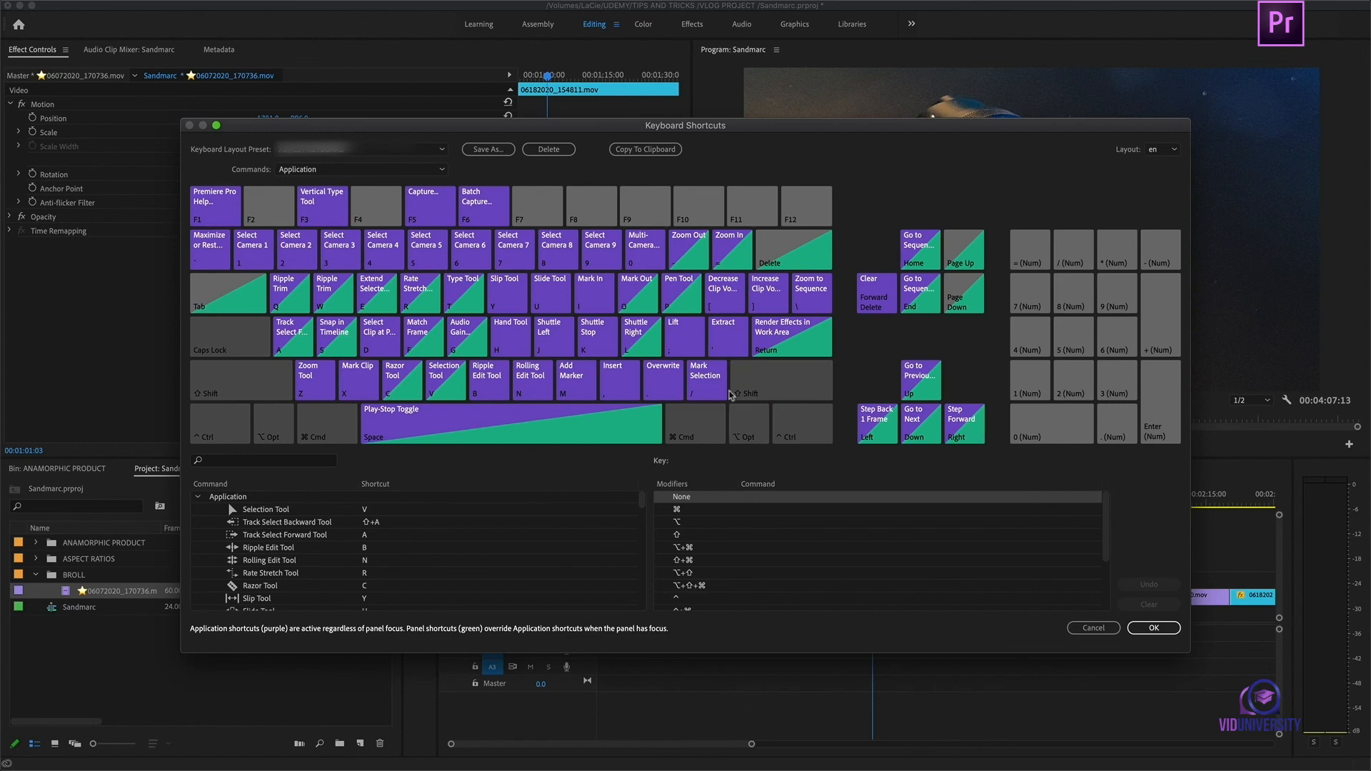
left_click(1153, 629)
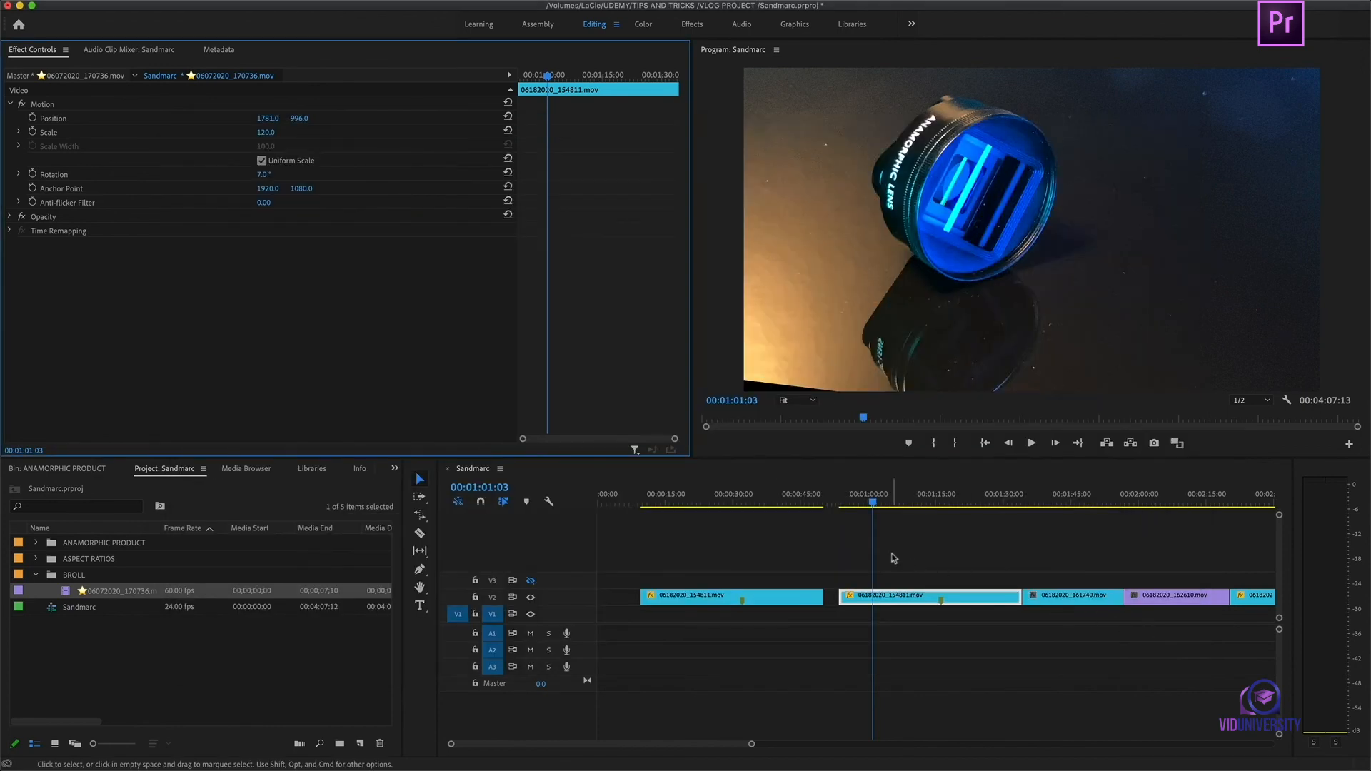
- Add the text "VERTICAL TEXT" with the Vertical Type Tool beside the lens in the program frame
key("t")
left_click(817, 214)
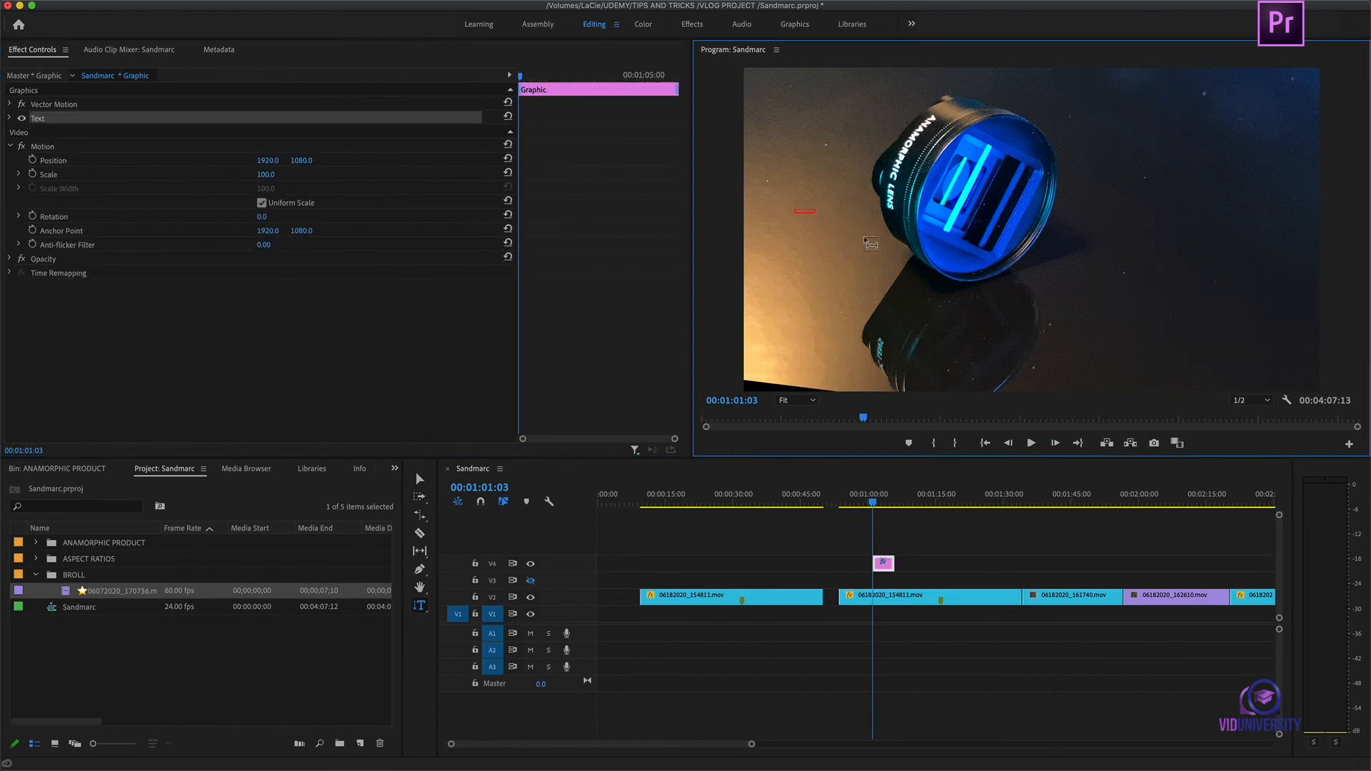
type("VERTICAL TEXT")
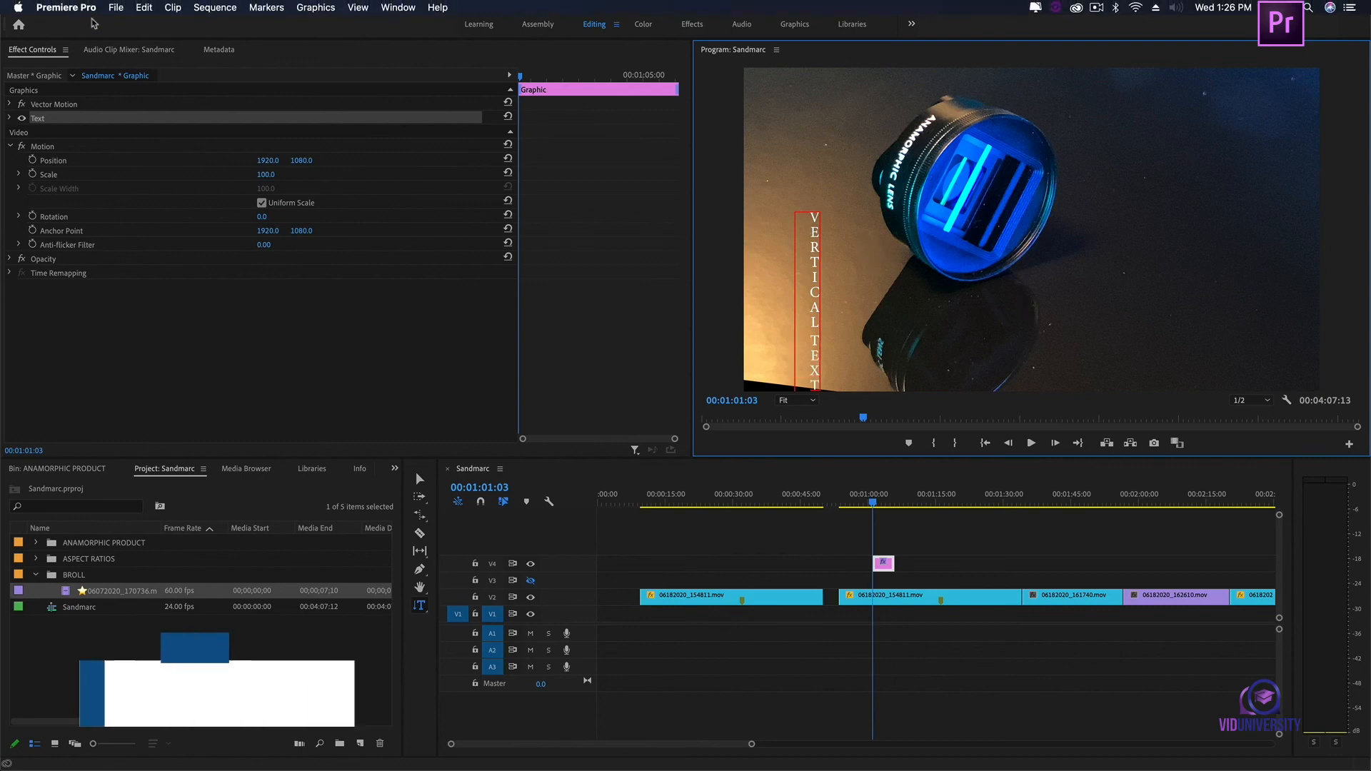
- Reopen the Keyboard Shortcuts editor and check the shortcut assigned to the Vertical Type Tool
left_click(66, 7)
left_click(70, 77)
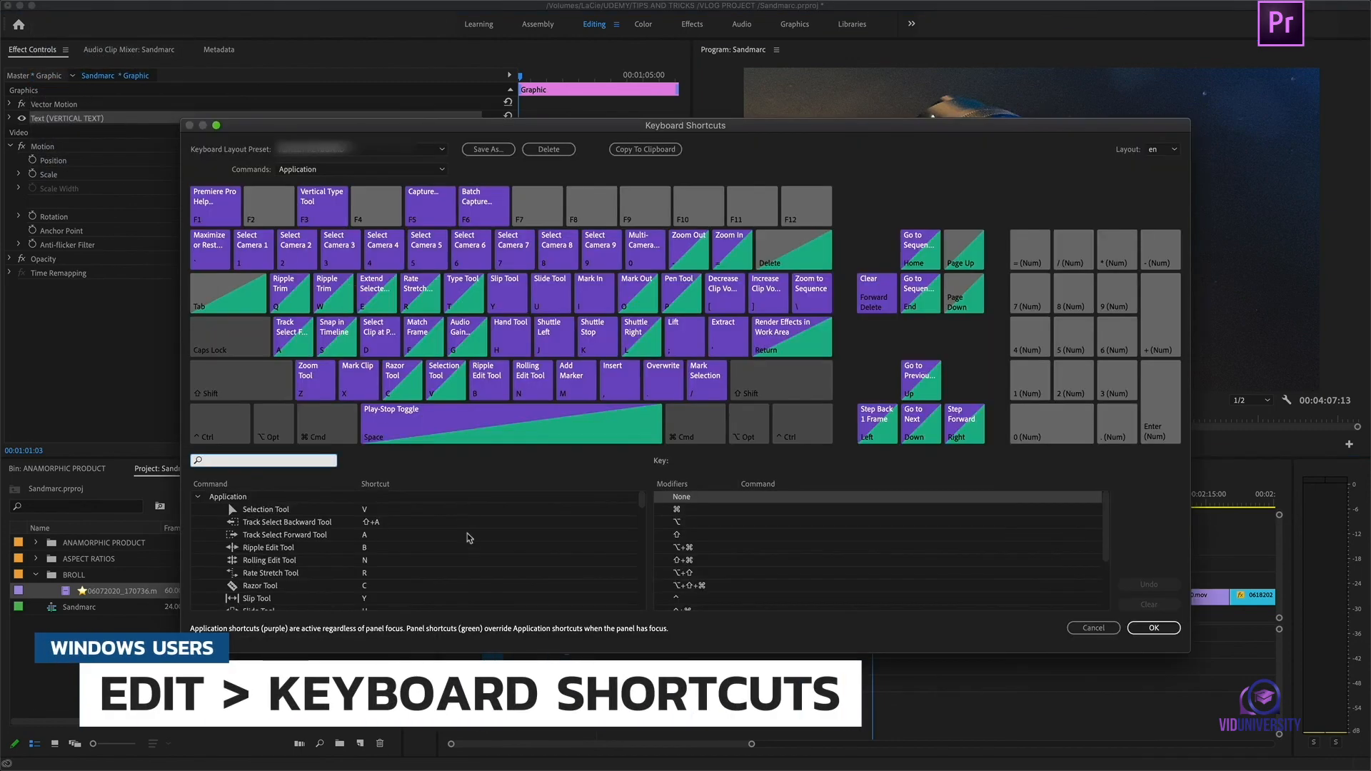
scroll(469, 537, "down", 5)
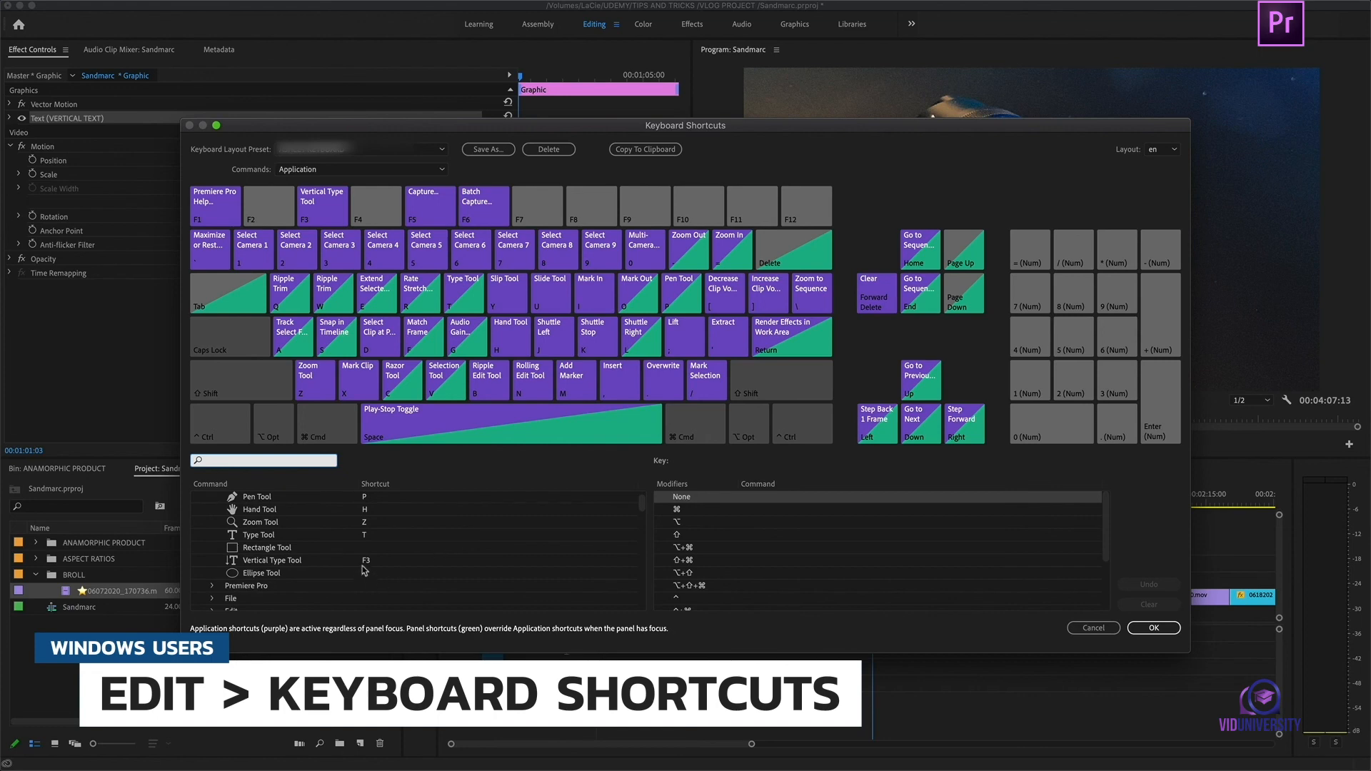